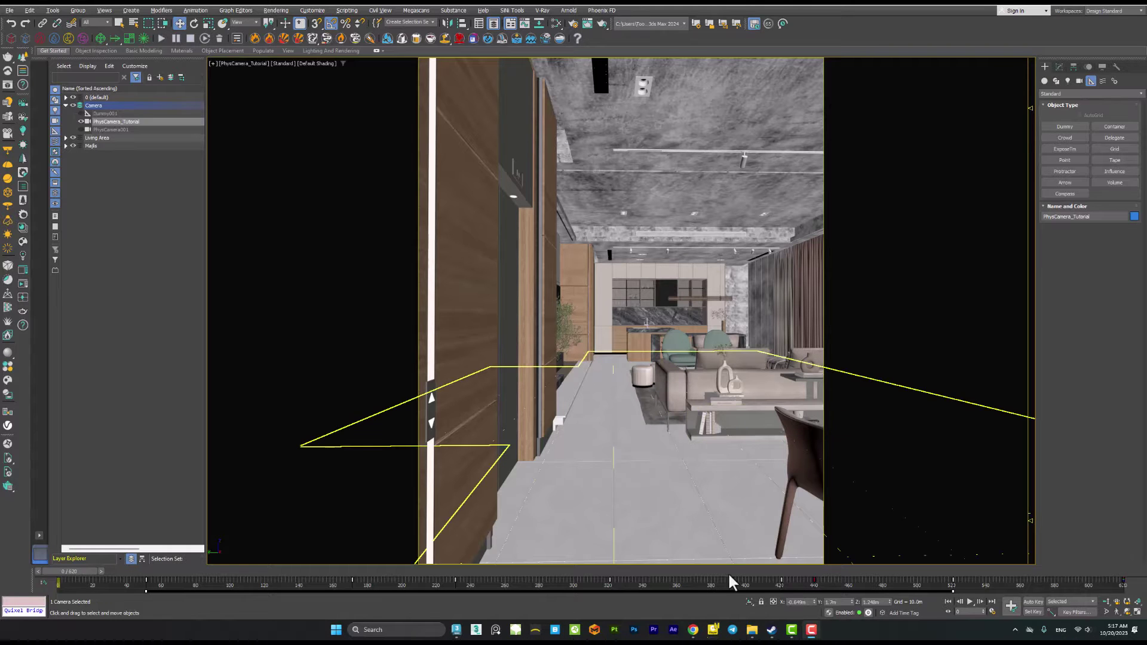
# - Play the living-room walkthrough in PotPlayer from the start and pause it at the kitchen island
pyautogui.click(714, 630)
pyautogui.moveTo(329, 368); pyautogui.dragTo(625, 353)
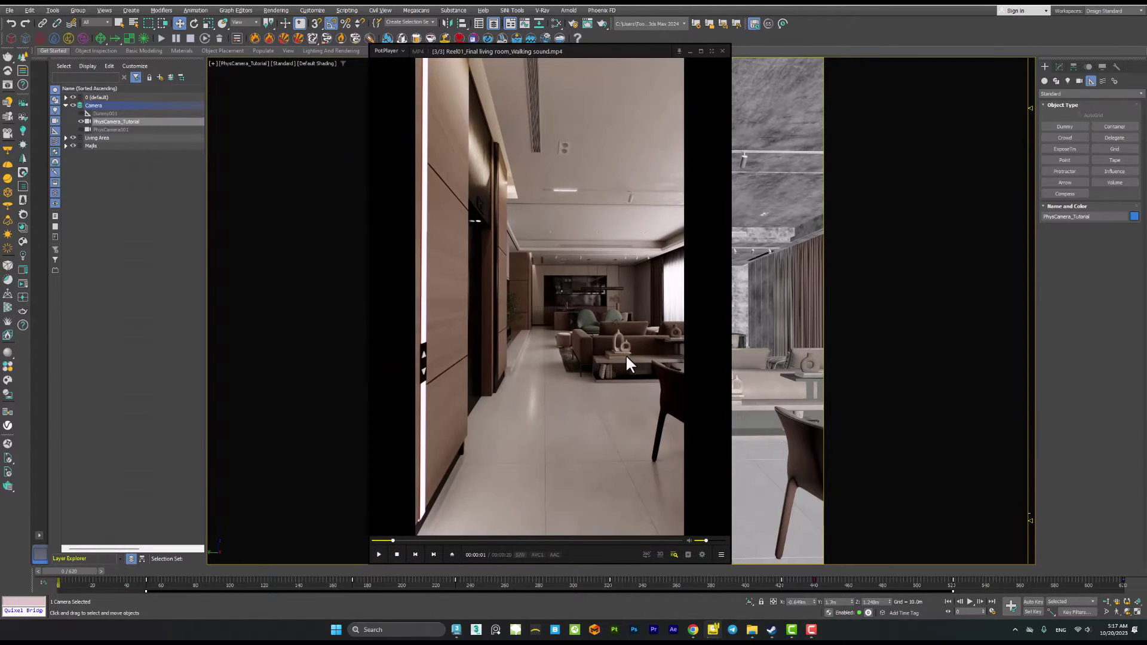
pyautogui.click(394, 540)
pyautogui.click(588, 392)
pyautogui.click(382, 540)
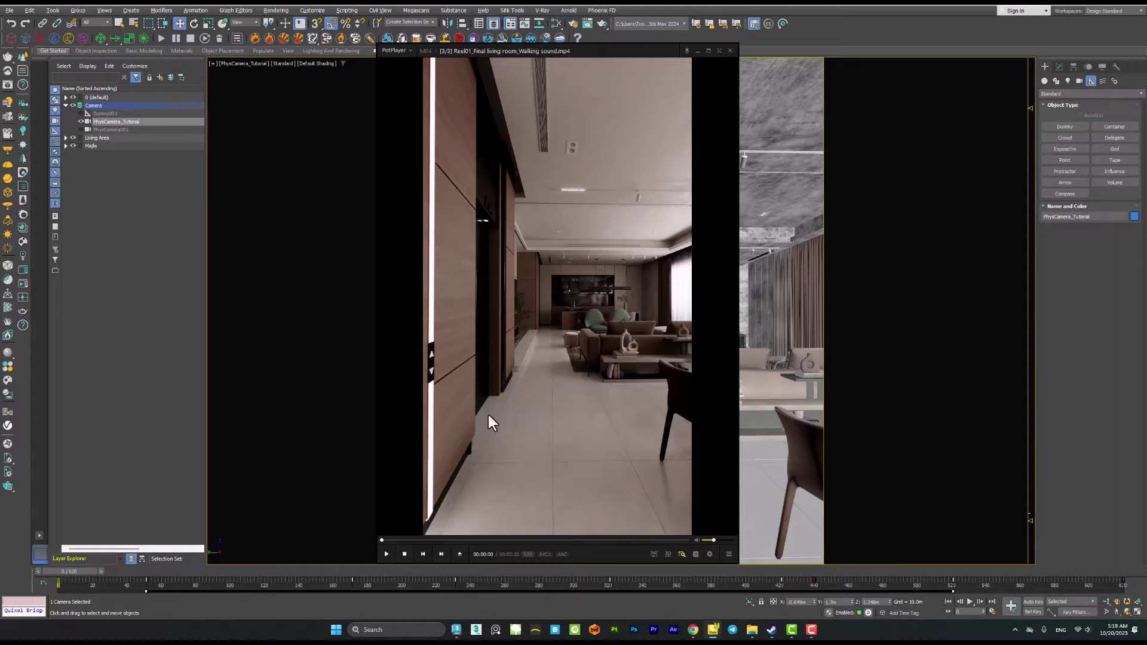
pyautogui.click(556, 327)
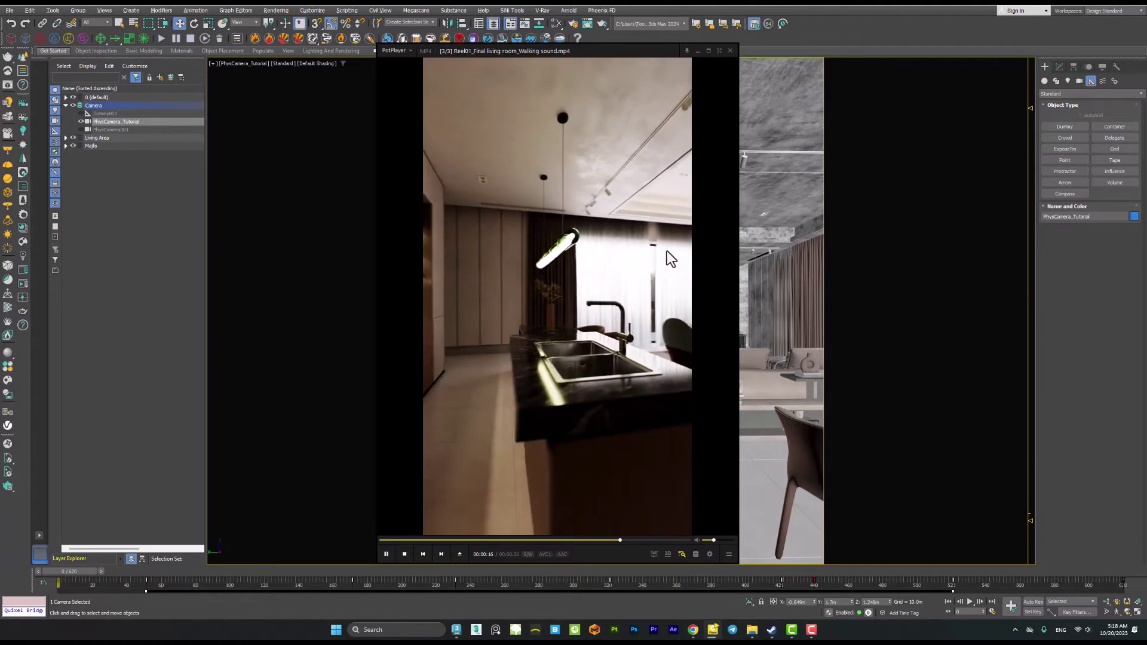
pyautogui.click(690, 70)
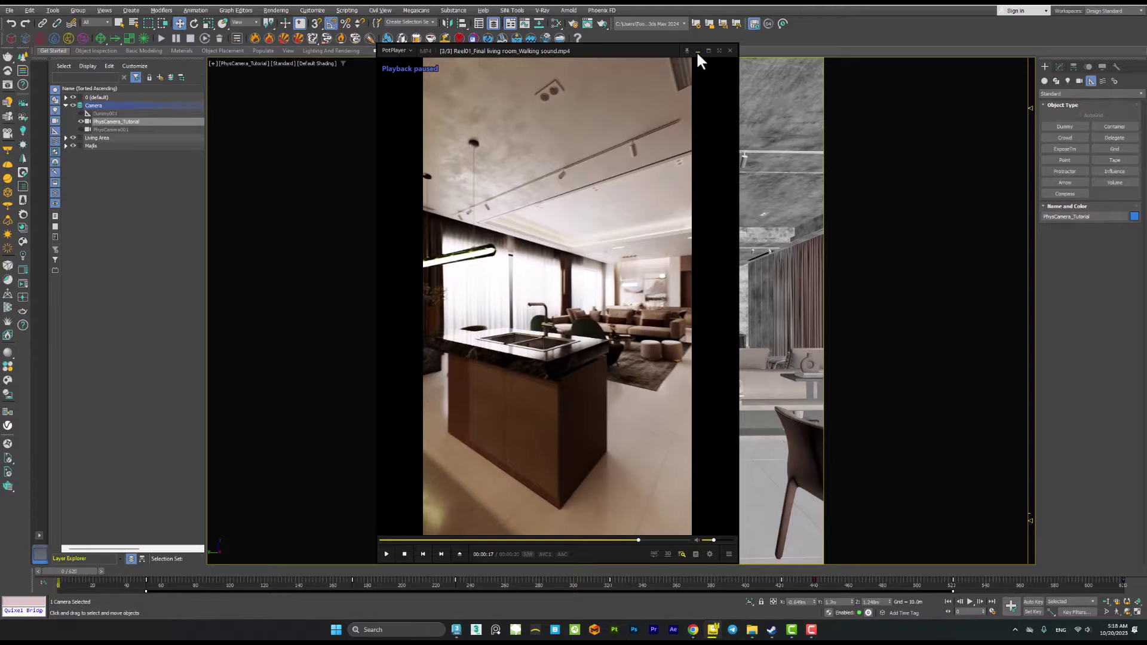
# - Return to 3ds Max and scrub the camera animation back to frame 0
pyautogui.click(697, 52)
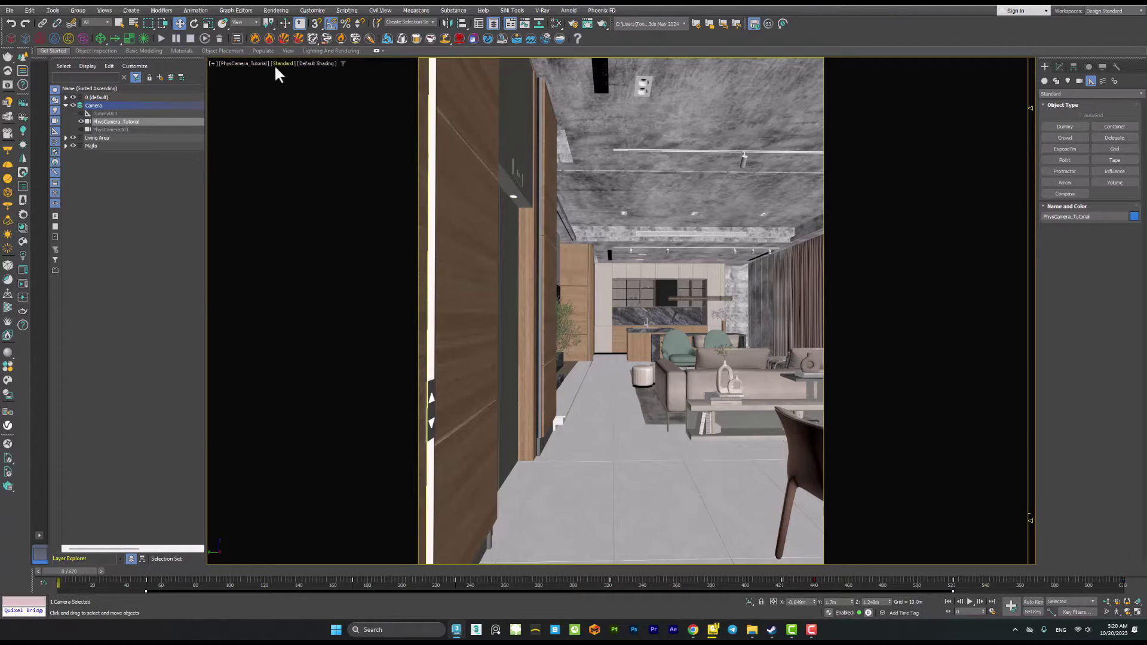
pyautogui.click(256, 62)
pyautogui.click(267, 228)
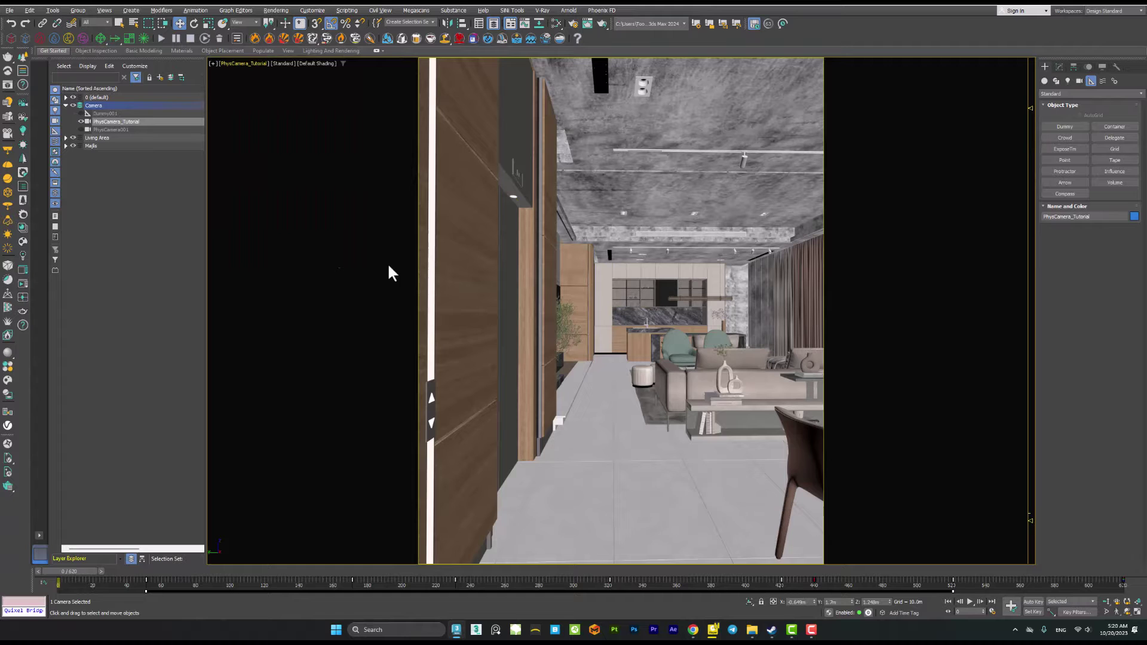
pyautogui.moveTo(100, 572); pyautogui.dragTo(79, 583)
pyautogui.press('w')
# - Preview the PhysCamera_Tutorial walkthrough with its parameters shown, then stop and rewind to frame 0
pyautogui.click(970, 602)
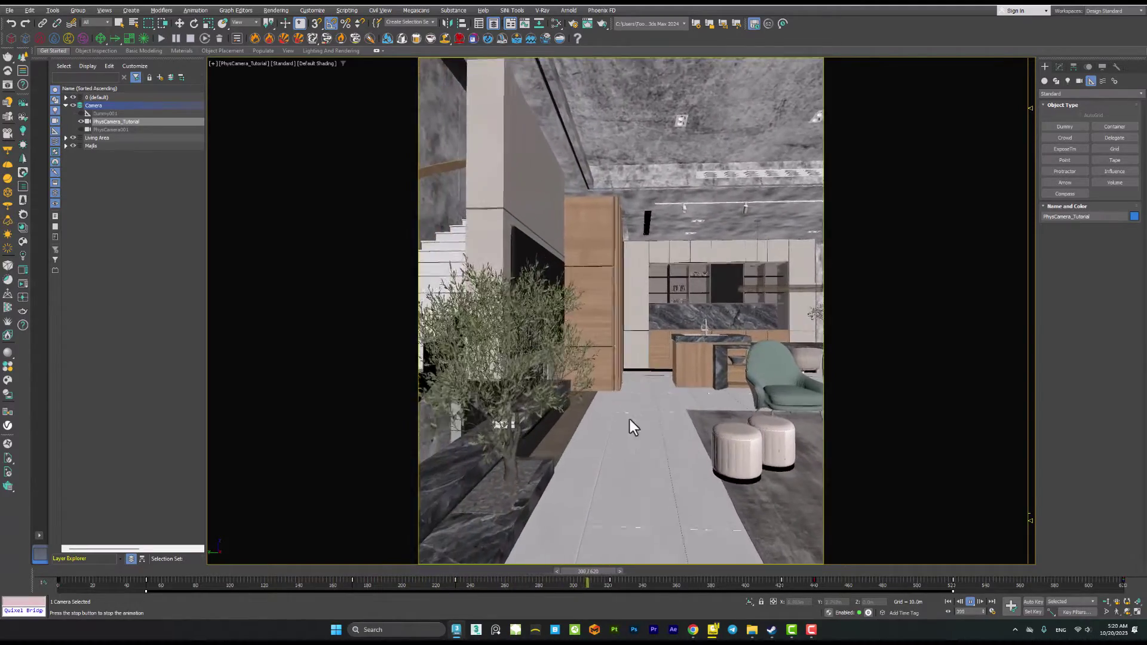
pyautogui.click(1059, 67)
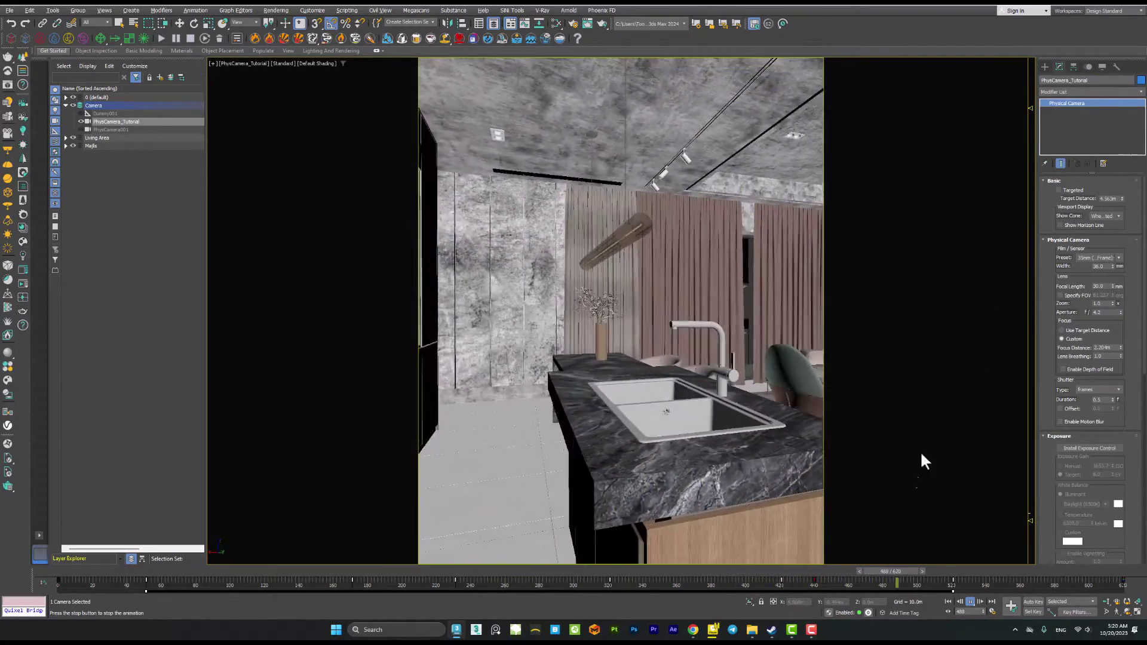
pyautogui.click(976, 564)
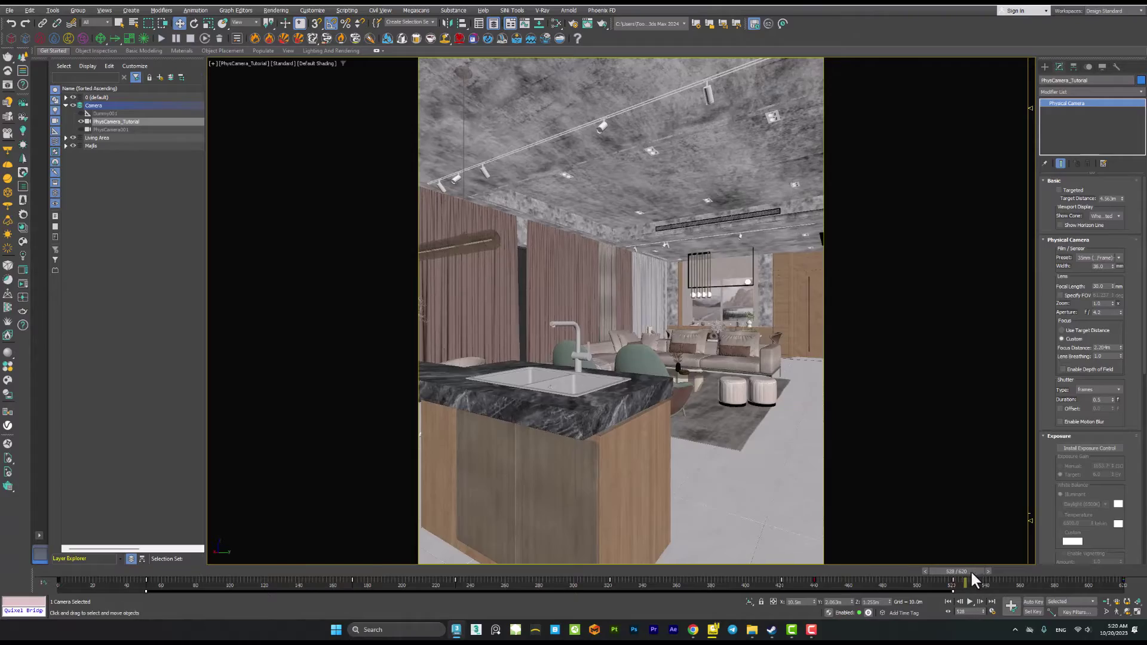
pyautogui.moveTo(970, 570); pyautogui.dragTo(59, 589)
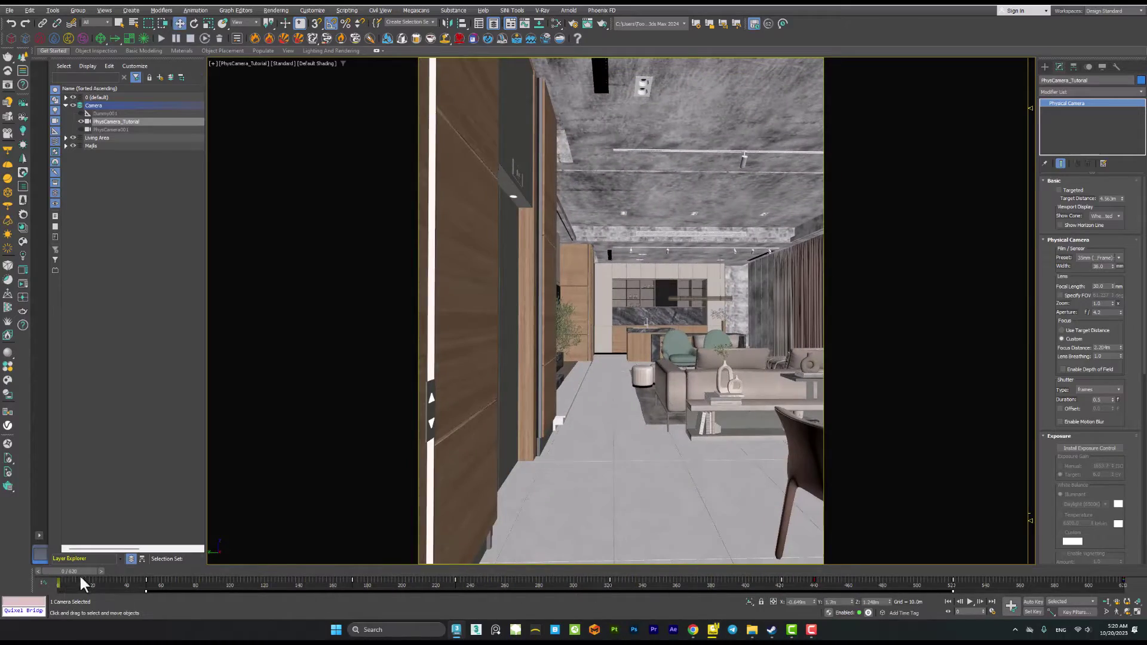
# - Create Dummy002 on the hallway floor with AutoGrid on, then raise it slightly
pyautogui.moveTo(132, 571); pyautogui.dragTo(73, 579)
pyautogui.press('w')
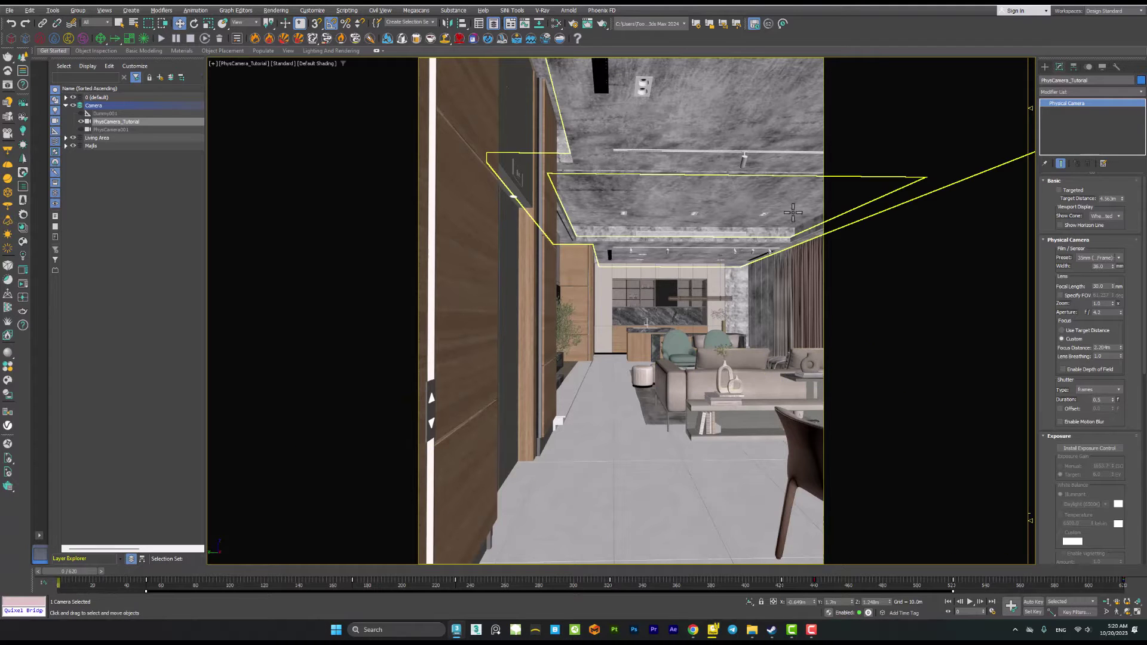
pyautogui.click(1045, 66)
pyautogui.click(1091, 81)
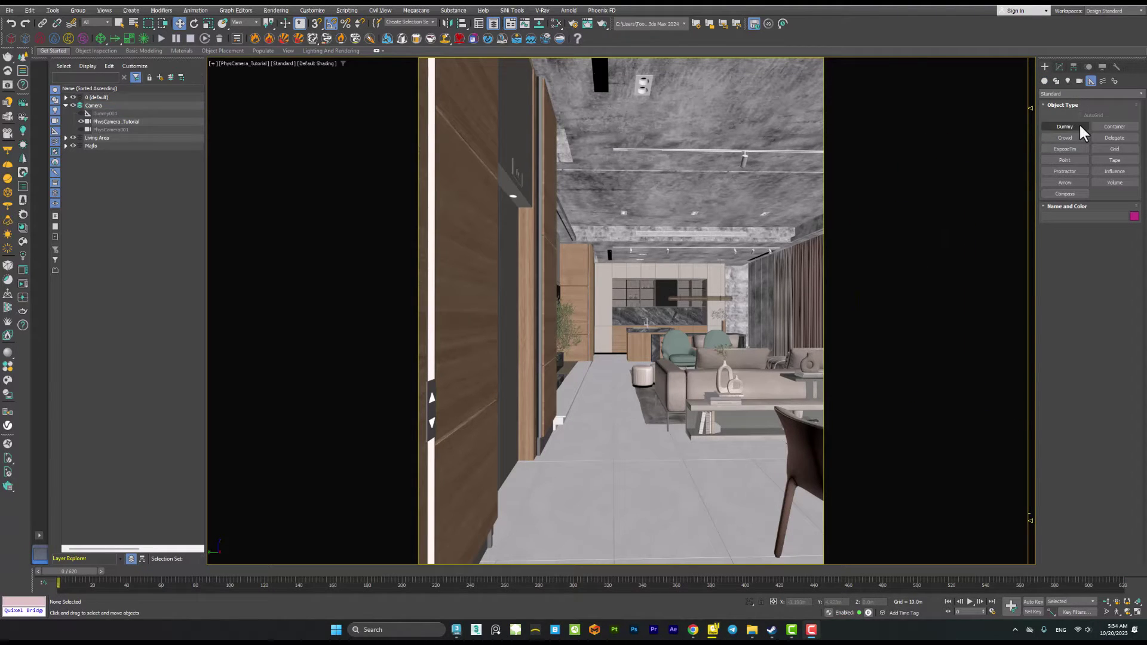
pyautogui.click(1064, 126)
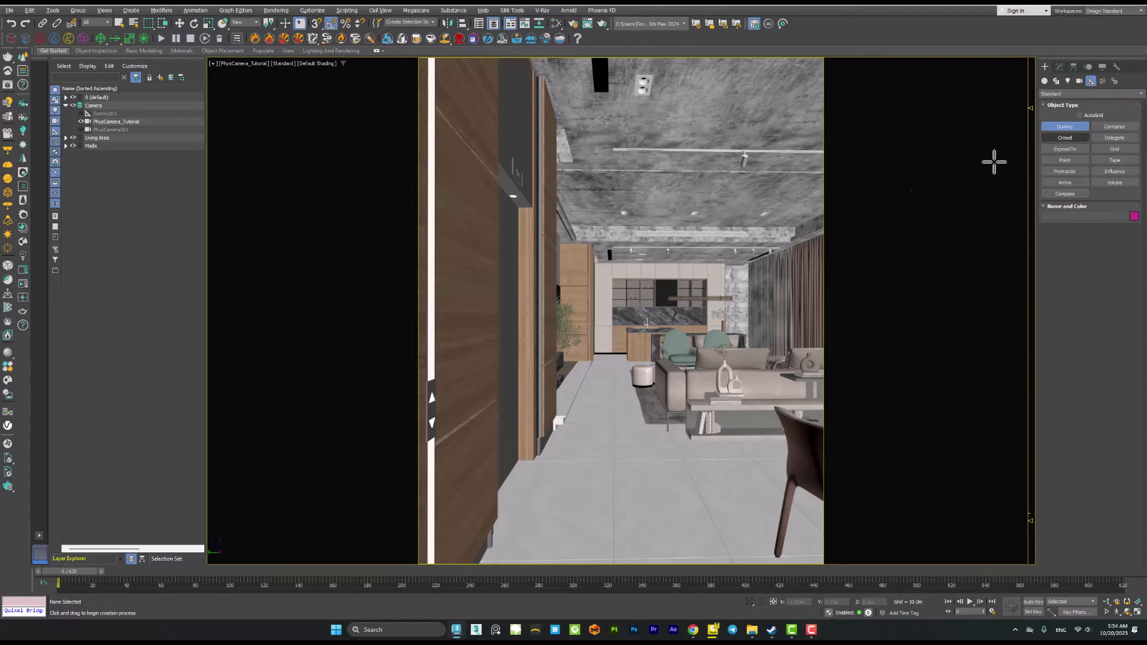
pyautogui.moveTo(607, 412); pyautogui.dragTo(634, 433)
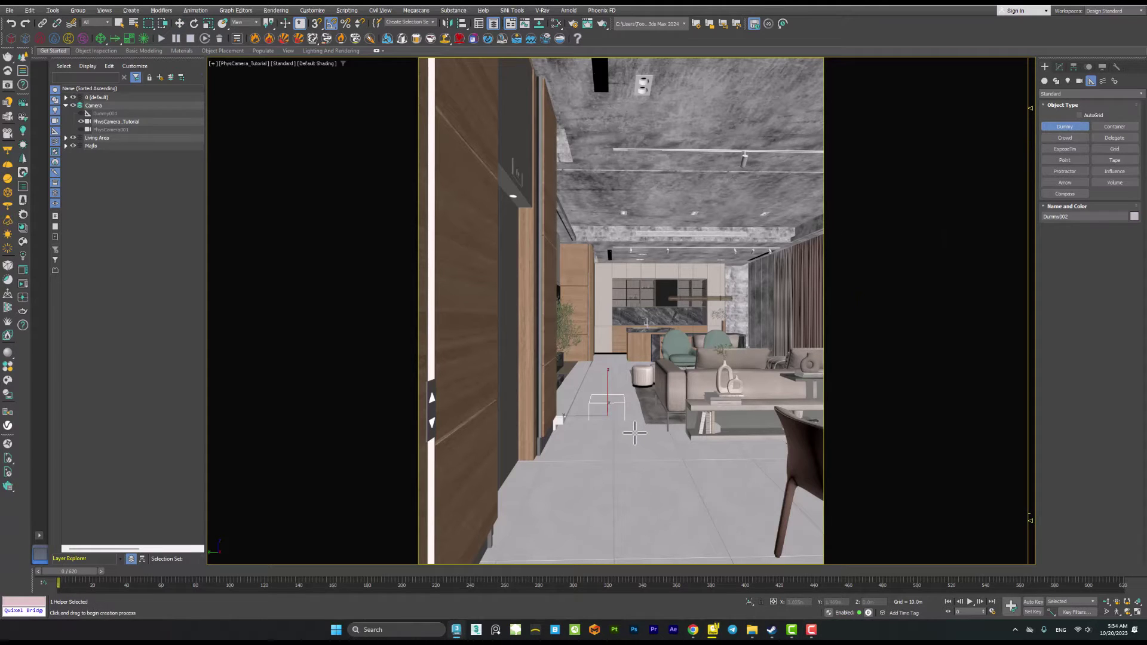
pyautogui.rightClick(634, 433)
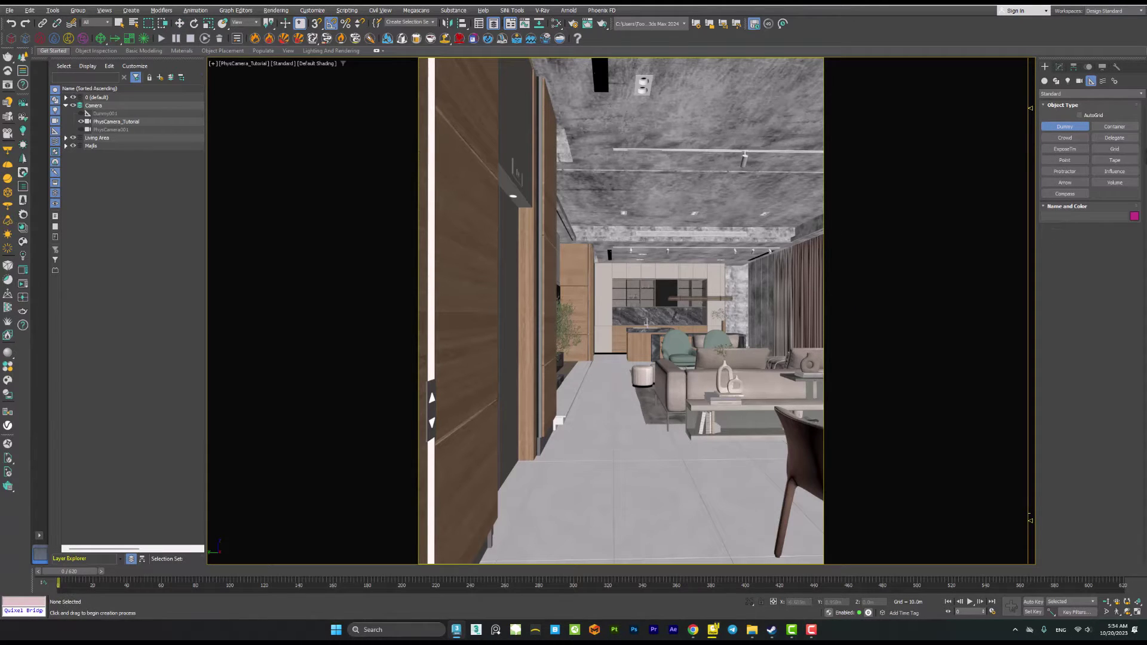
pyautogui.click(1095, 115)
pyautogui.moveTo(599, 418); pyautogui.dragTo(663, 460)
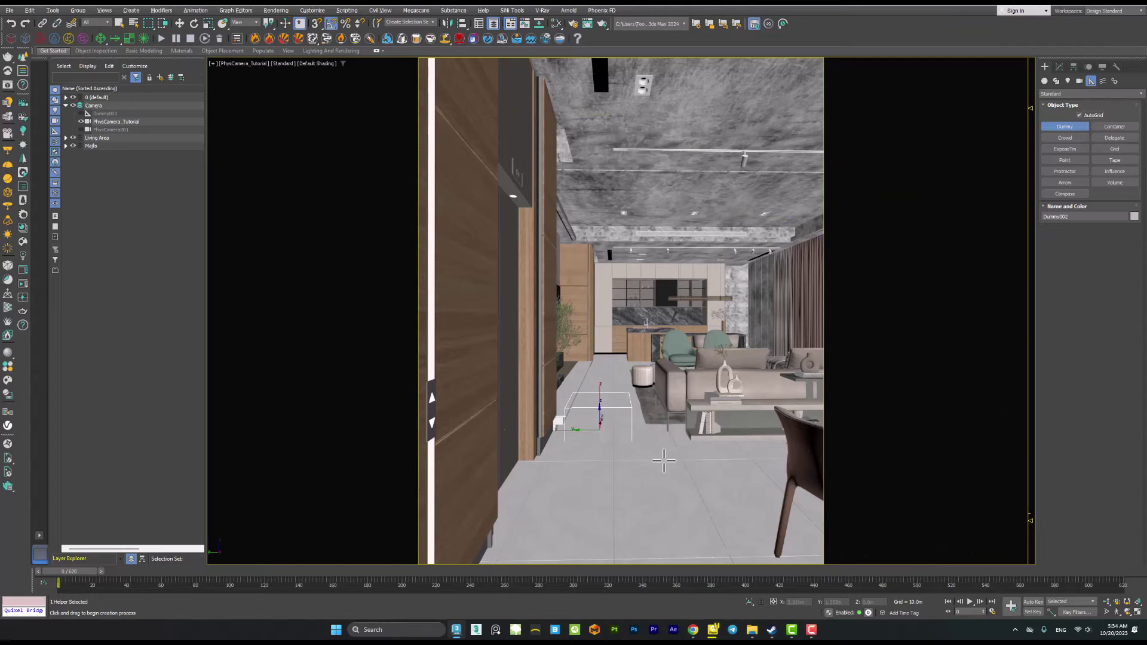
pyautogui.press('w')
pyautogui.moveTo(602, 415); pyautogui.dragTo(605, 389)
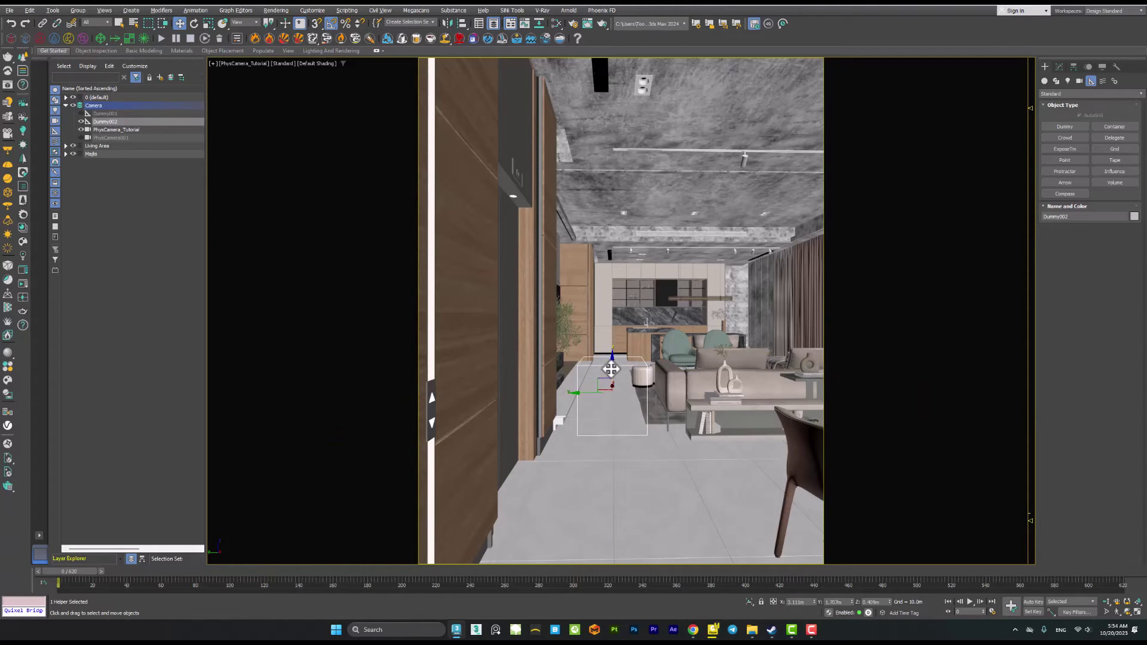
# - Assign Position List to Dummy002's position and add Noise Position in its Available slot
pyautogui.click(1087, 67)
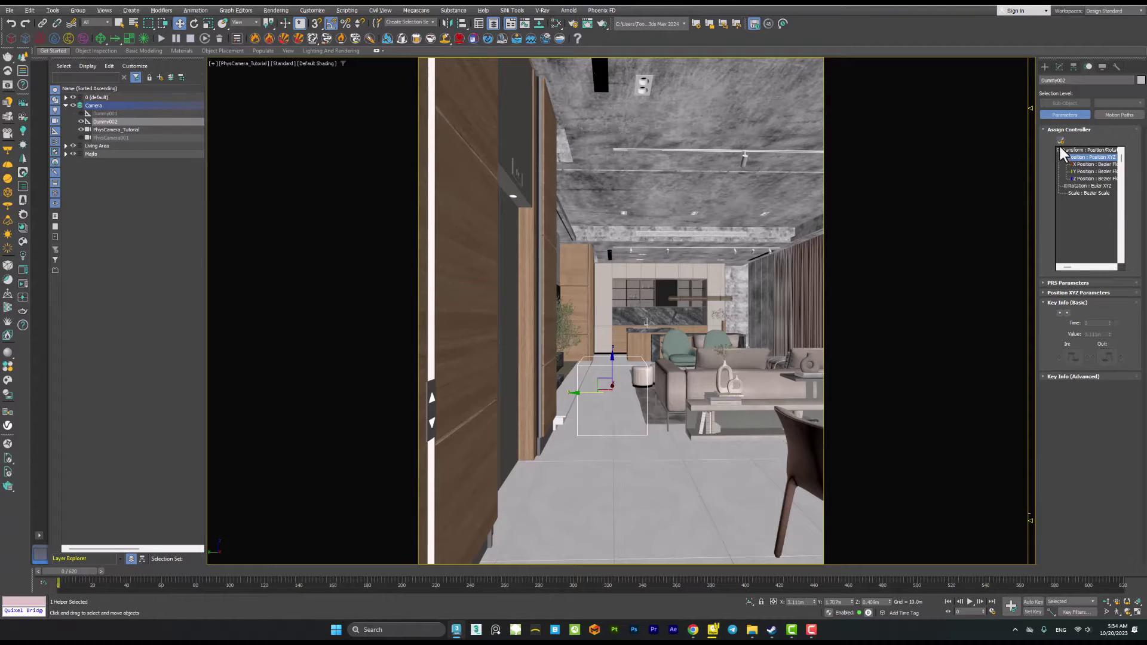
pyautogui.click(1060, 140)
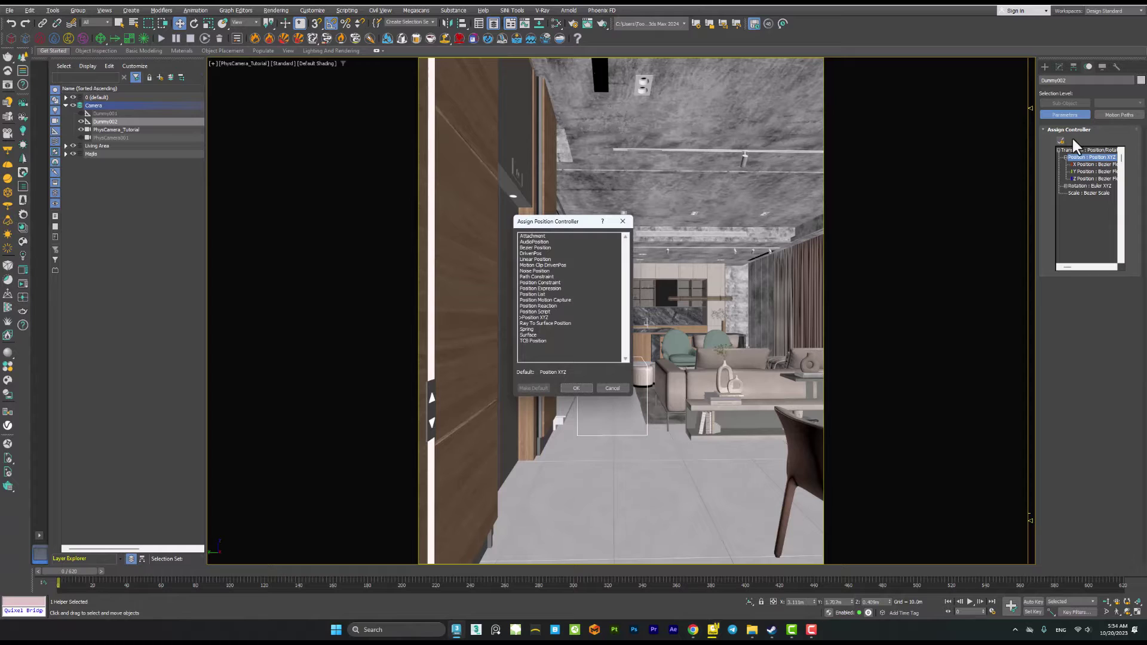
pyautogui.click(536, 295)
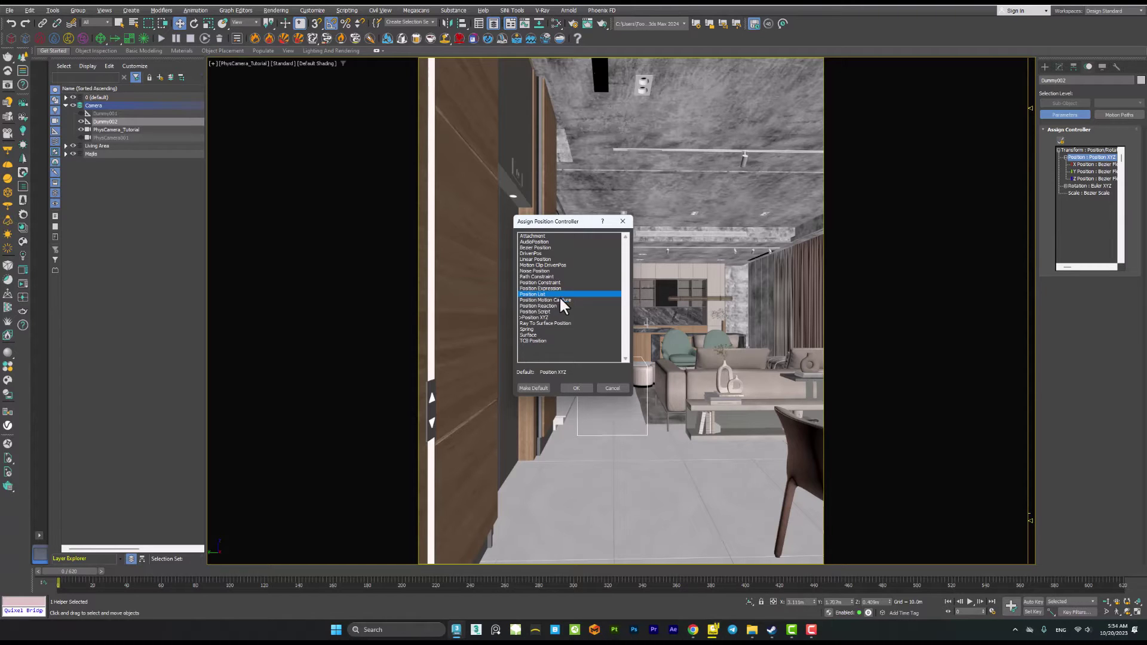
pyautogui.click(576, 388)
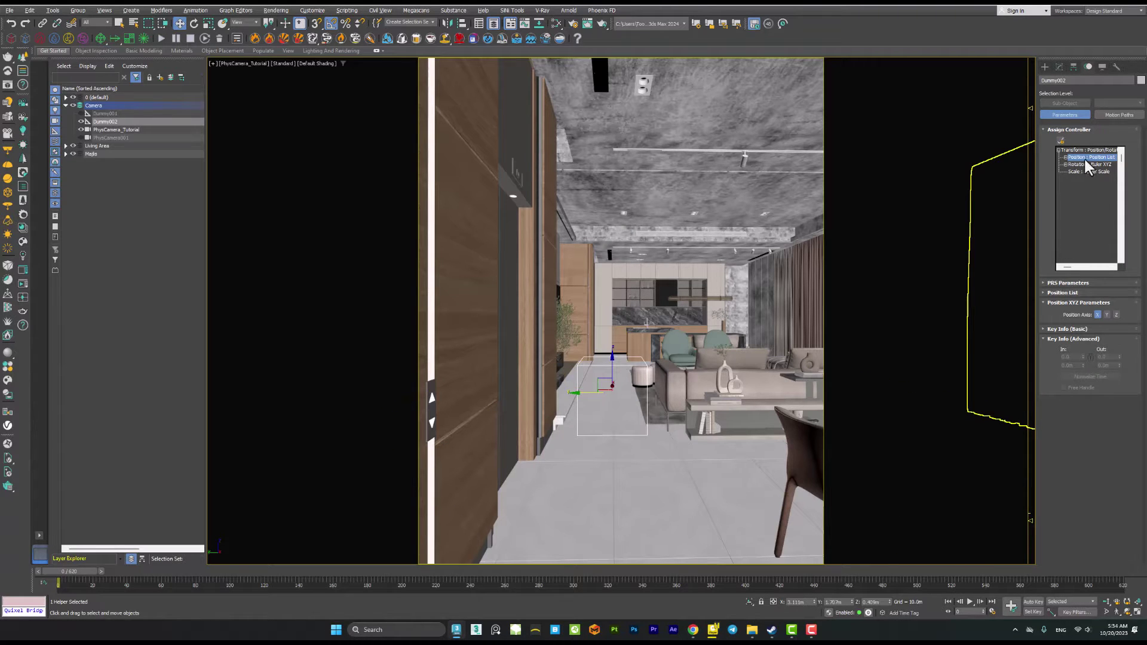
pyautogui.click(1066, 158)
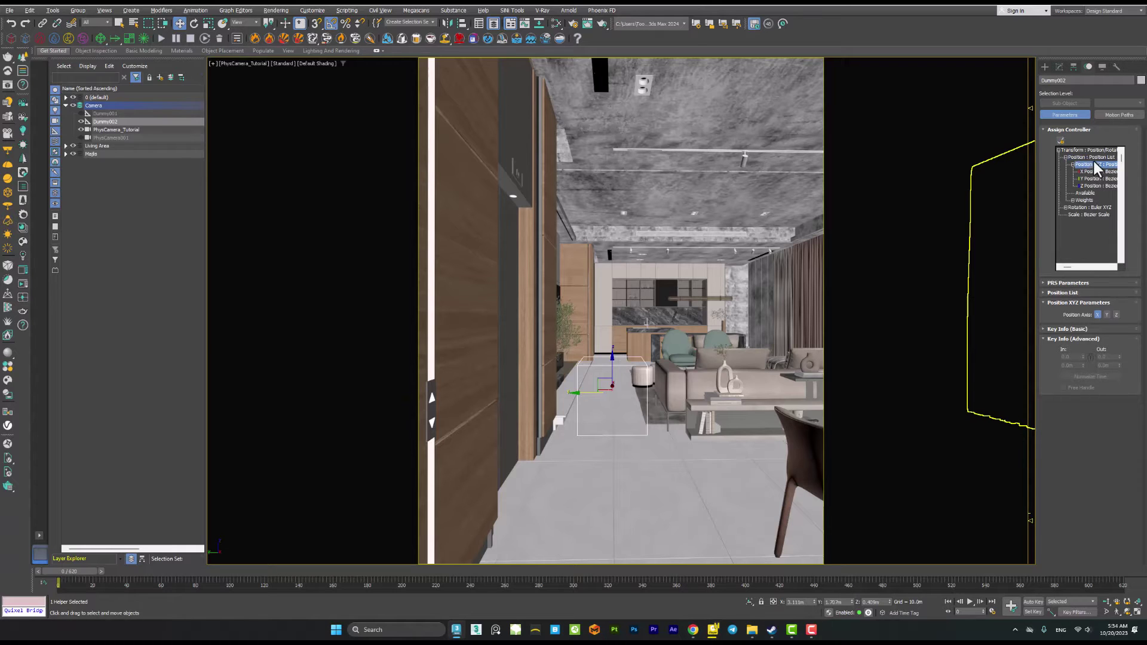
pyautogui.click(1060, 138)
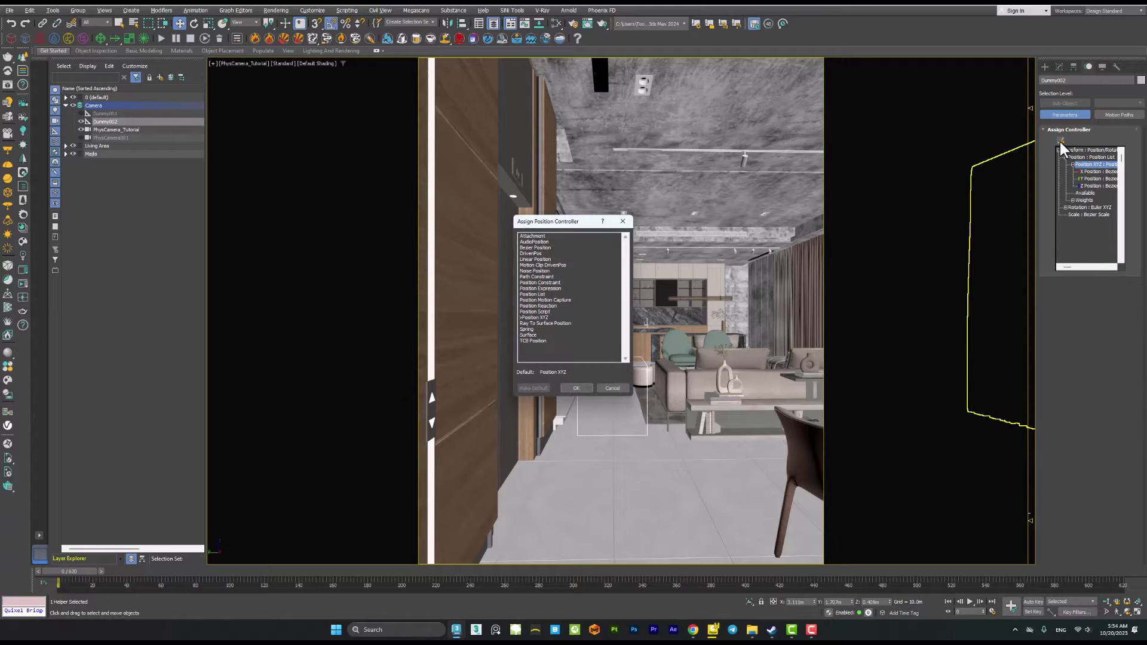
pyautogui.click(536, 271)
# - Set the Noise Position X, Y and Z Strength to 1.0 and scrub to frame 196 to check
pyautogui.click(578, 388)
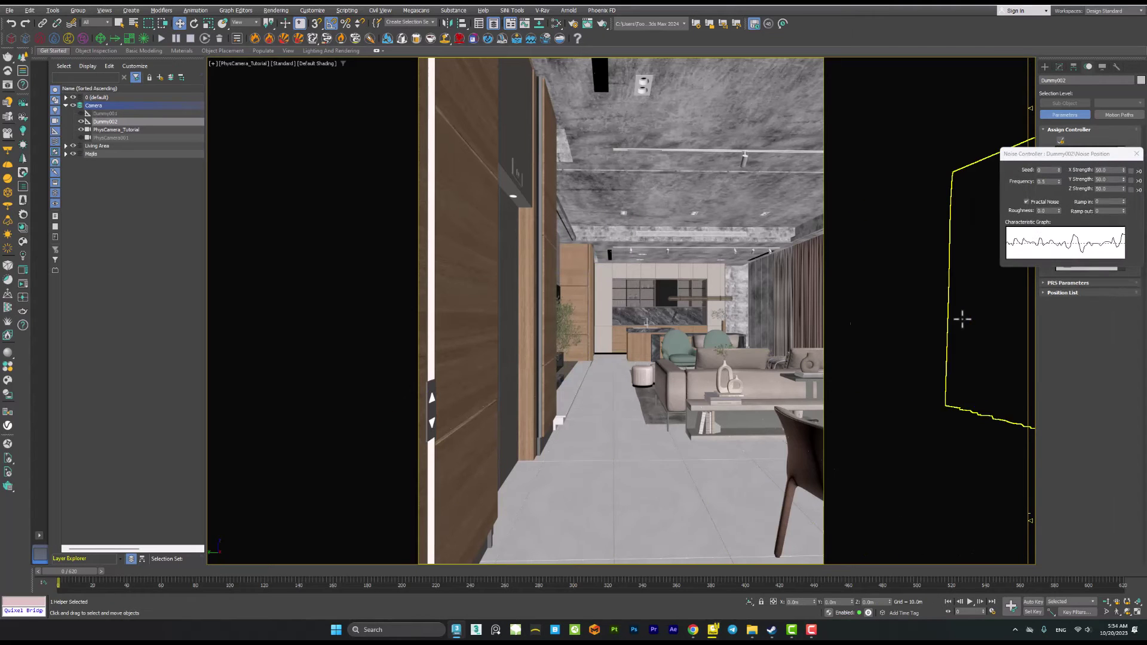
pyautogui.moveTo(1052, 156); pyautogui.dragTo(940, 238)
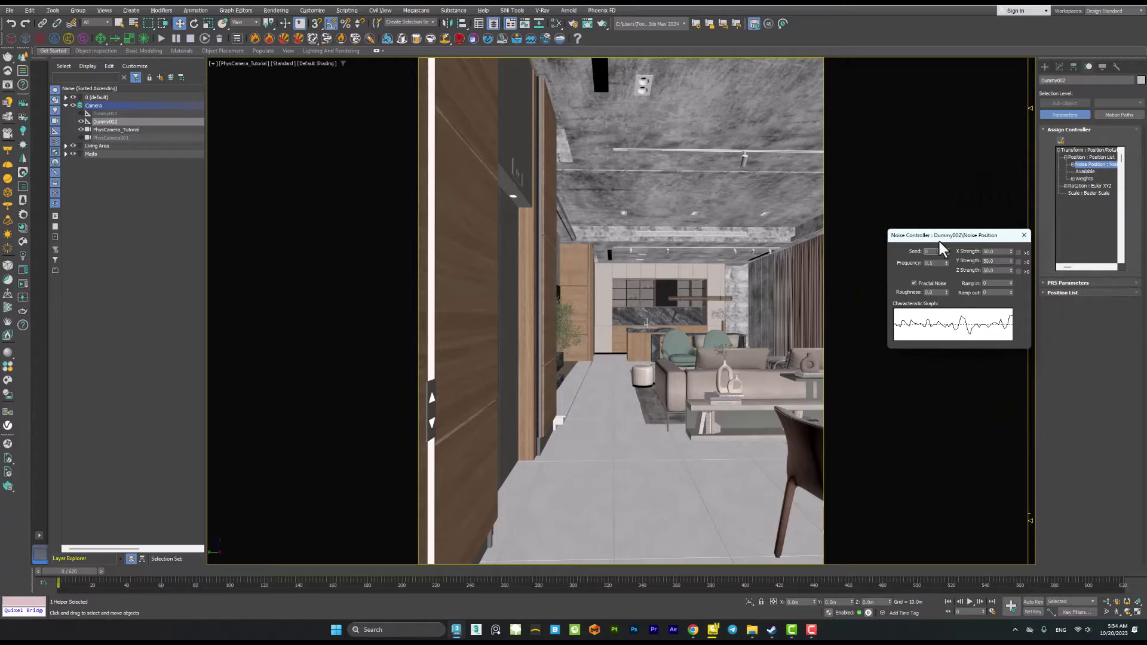
pyautogui.write('5')
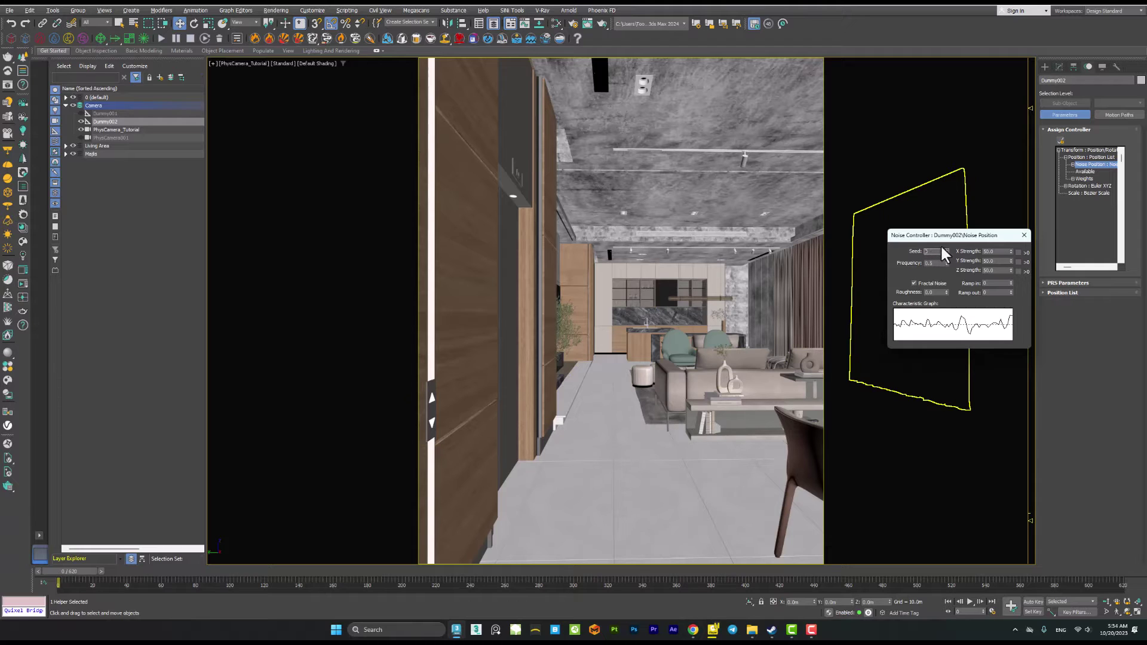
pyautogui.click(996, 251)
pyautogui.press('Tab')
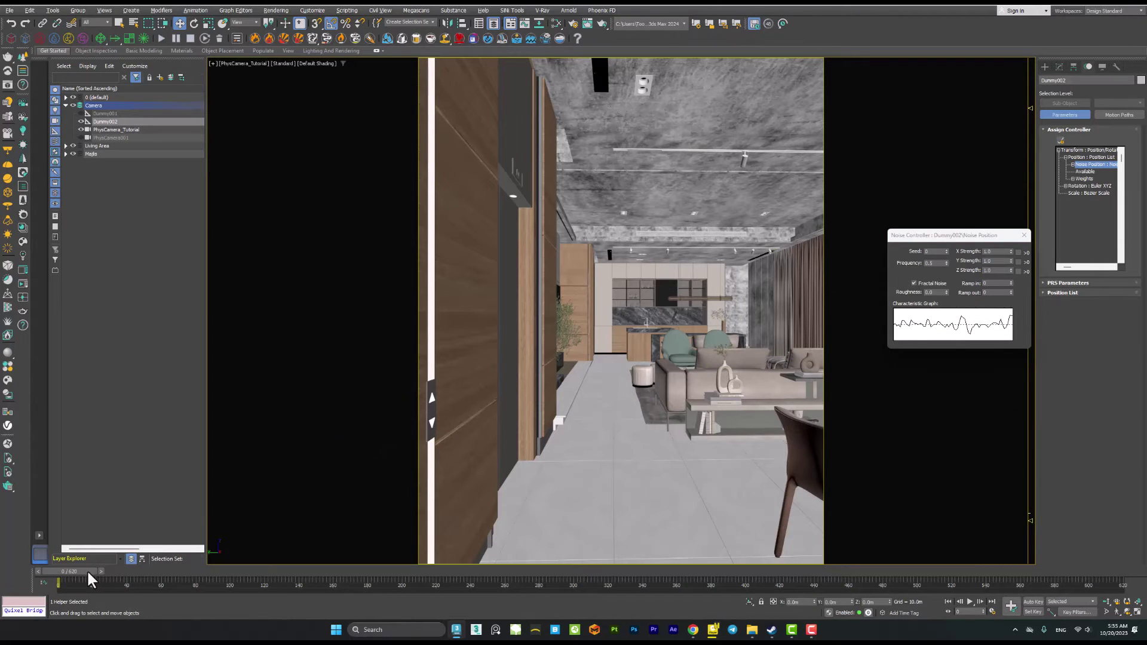
pyautogui.moveTo(87, 569)
pyautogui.mouseDown()
pyautogui.moveTo(421, 556)
pyautogui.moveTo(90, 554)
pyautogui.mouseUp()
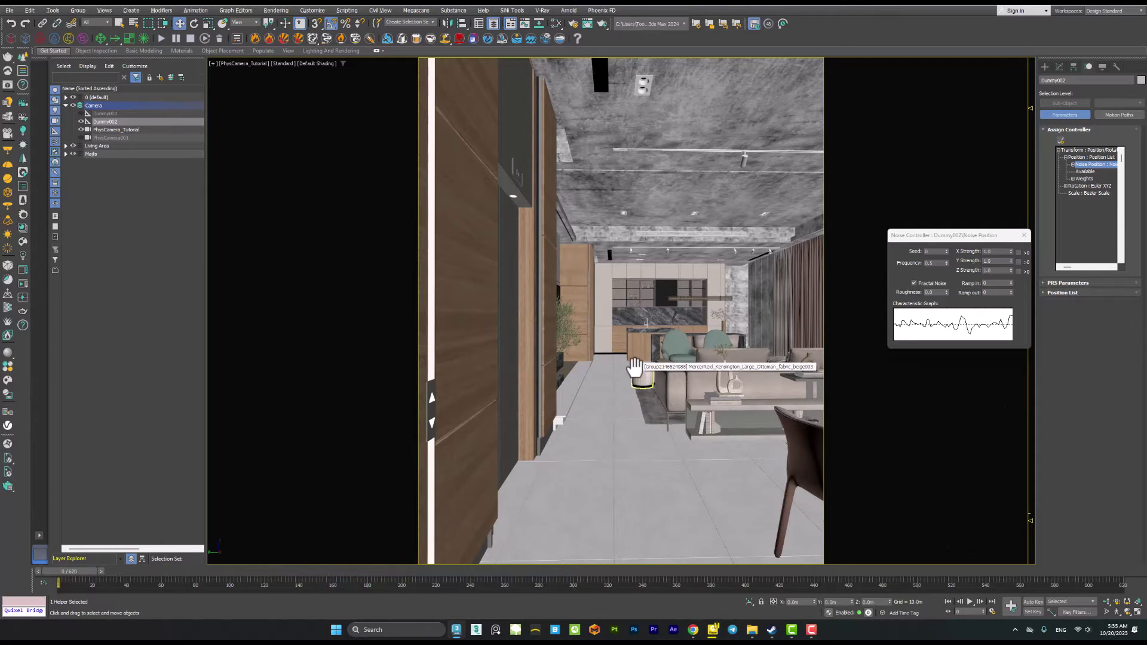
# - Restore the two-viewport layout, orbit Perspective to Dummy002 by the chair, and play the animation
pyautogui.hotkey('alt', 'w')
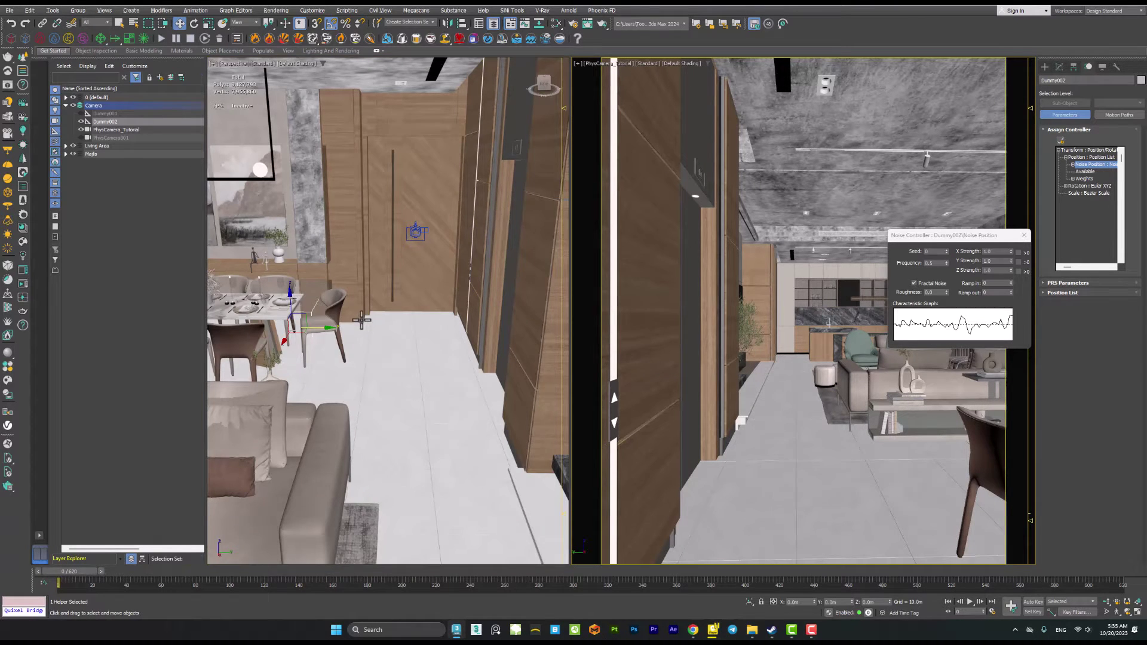
pyautogui.scroll(-5, 361, 321)
pyautogui.scroll(8, 487, 340)
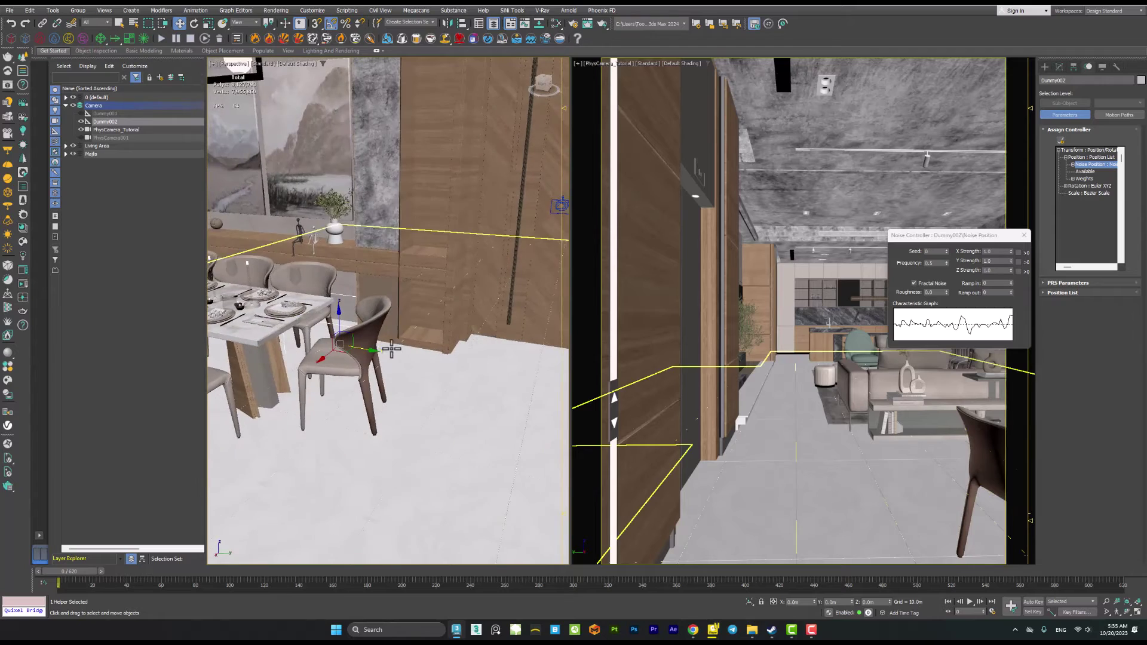
pyautogui.keyDown('alt'); pyautogui.moveTo(391, 349); pyautogui.dragTo(416, 349, button='middle'); pyautogui.keyUp('alt')
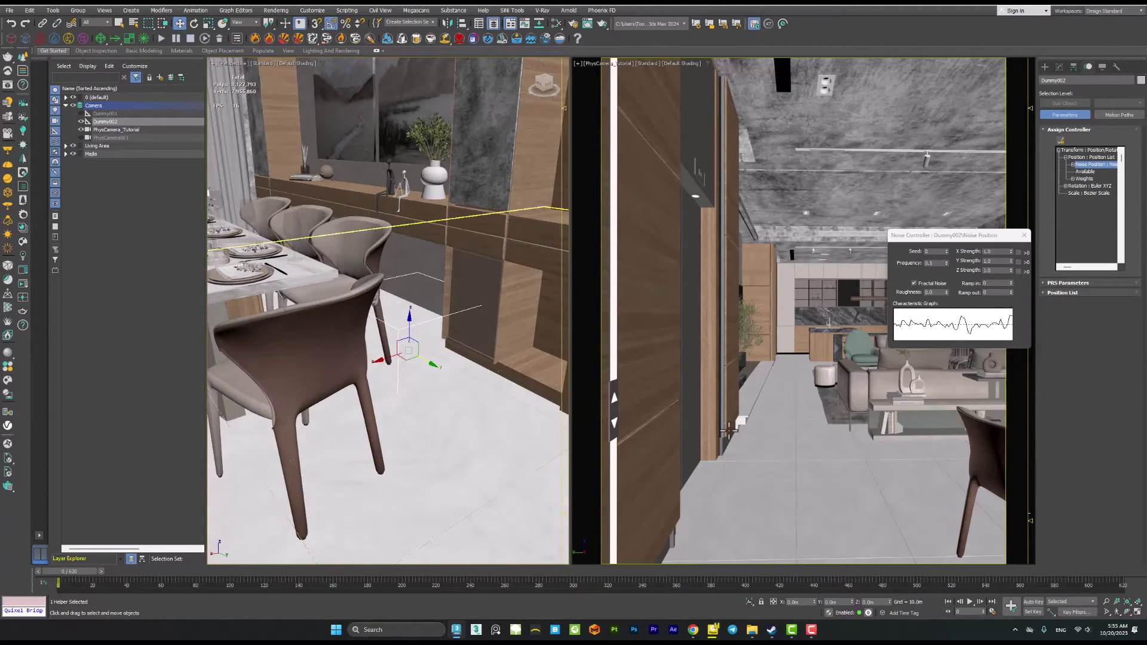
pyautogui.click(971, 601)
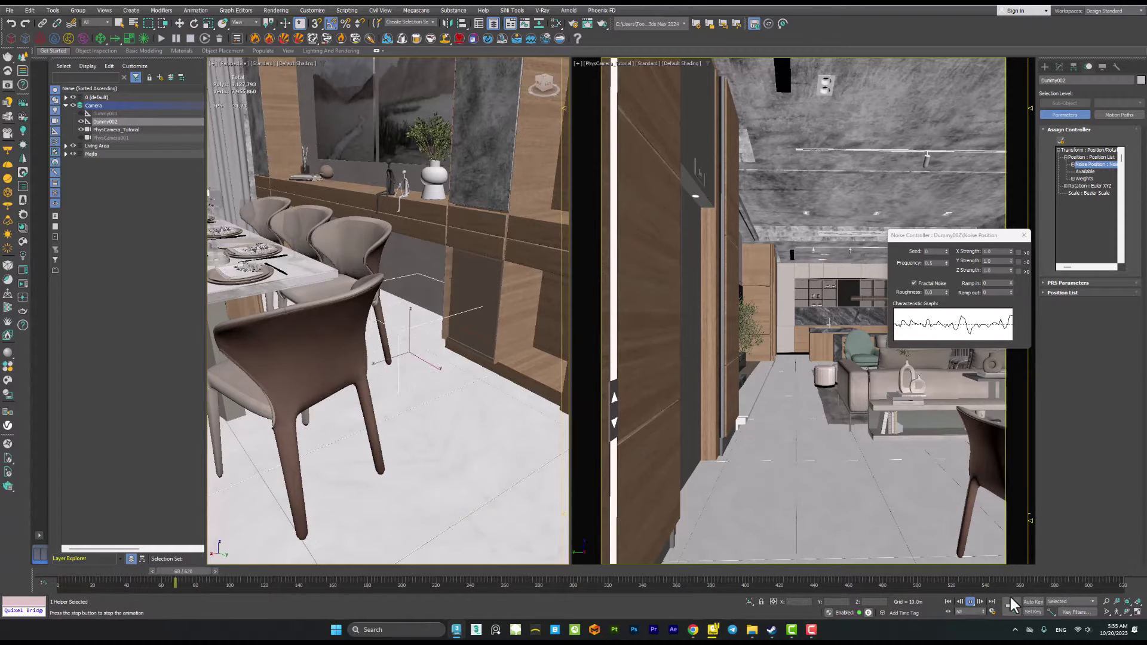
# - Stop playback at frame 0 and set the noise X, Y and Z Strength to 0.1
pyautogui.click(970, 601)
pyautogui.click(949, 602)
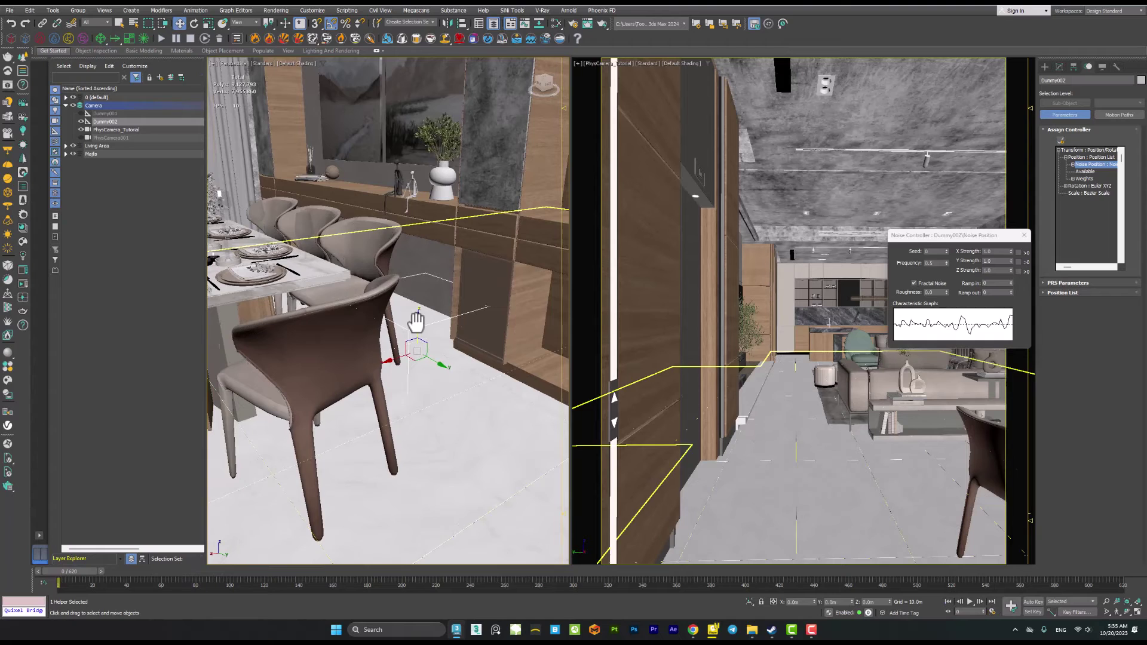
pyautogui.click(995, 252)
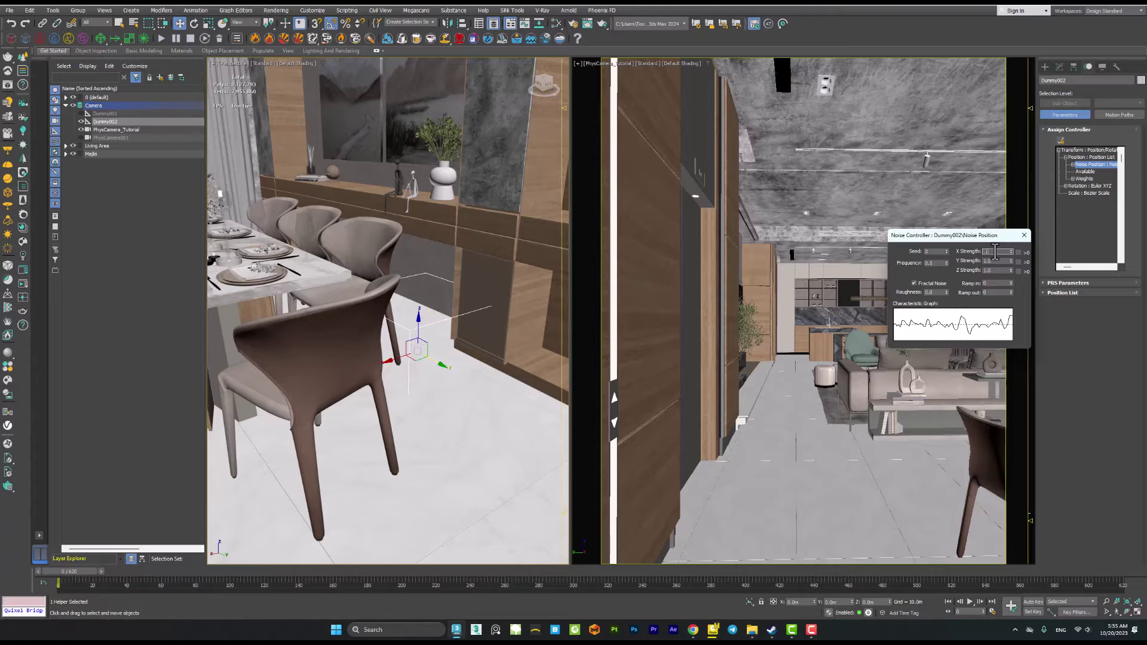
pyautogui.write('.1')
pyautogui.press('Tab')
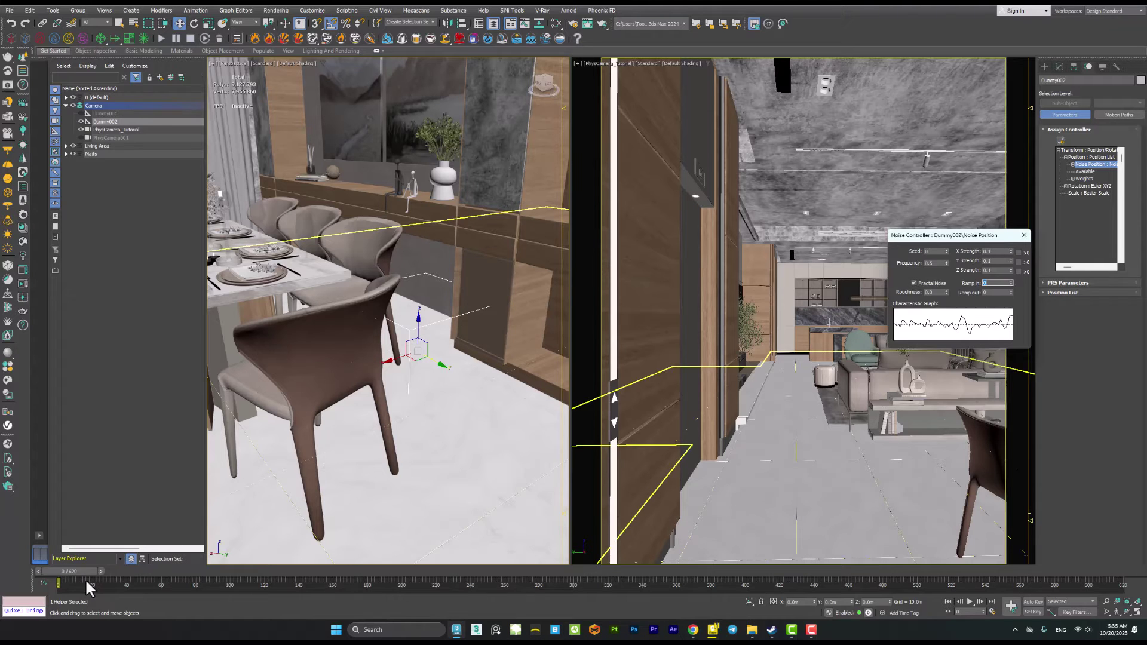
pyautogui.moveTo(102, 571)
pyautogui.mouseDown()
pyautogui.moveTo(243, 561)
pyautogui.moveTo(86, 563)
pyautogui.mouseUp()
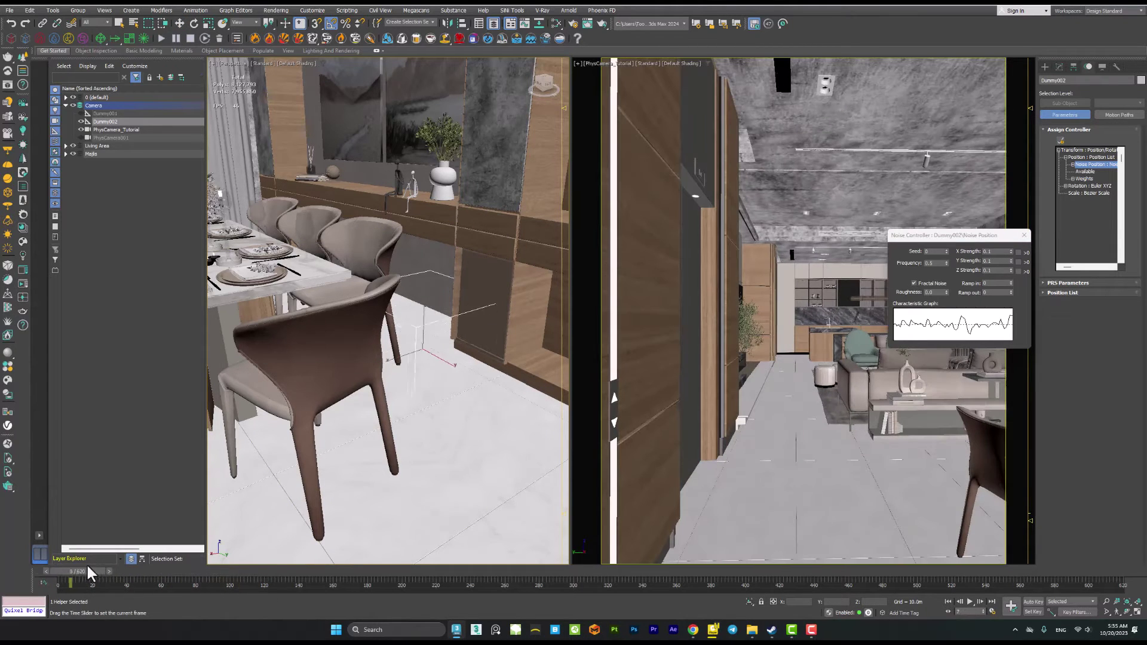
pyautogui.press('w')
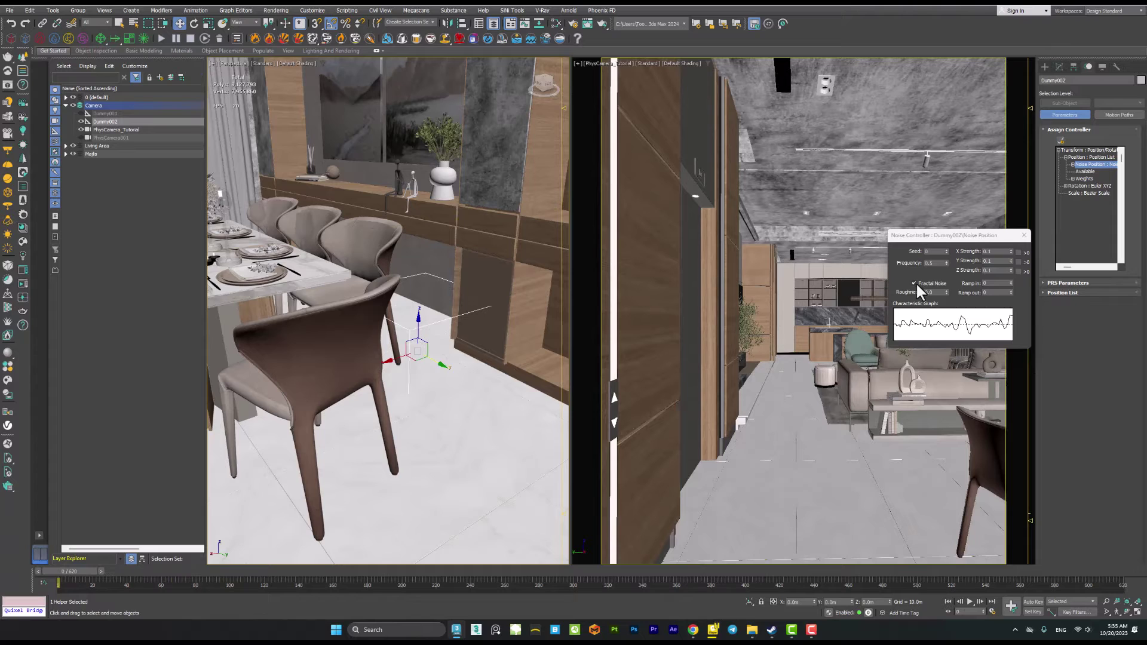
# - Turn off Fractal Noise and set the noise Frequency to 0.1
pyautogui.click(913, 282)
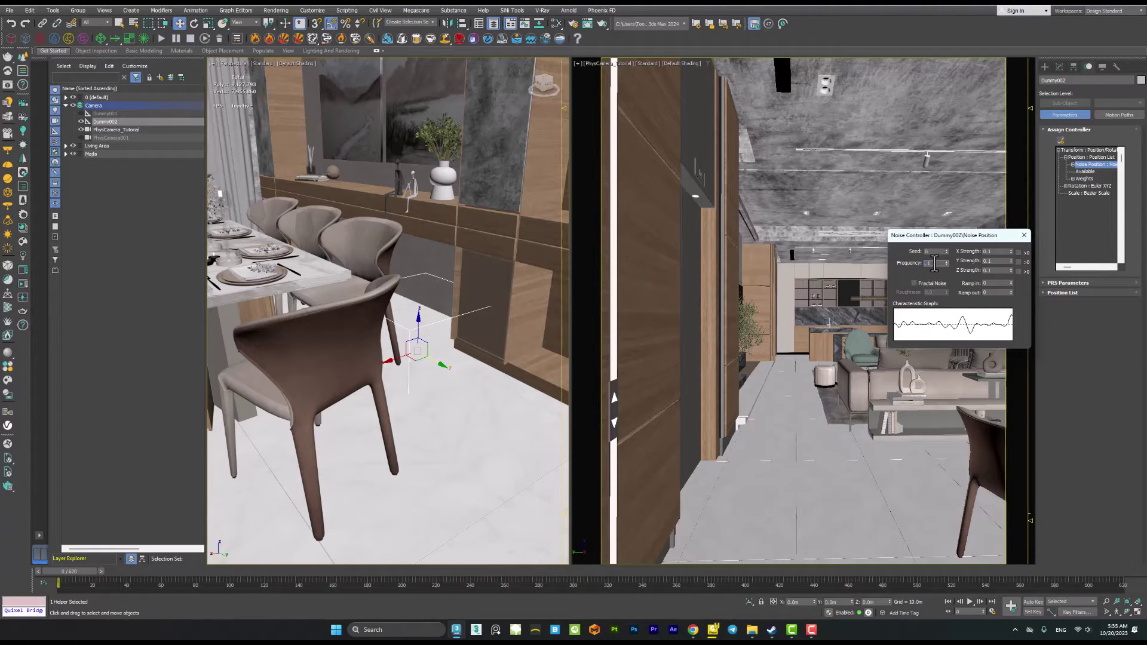
pyautogui.press('Return')
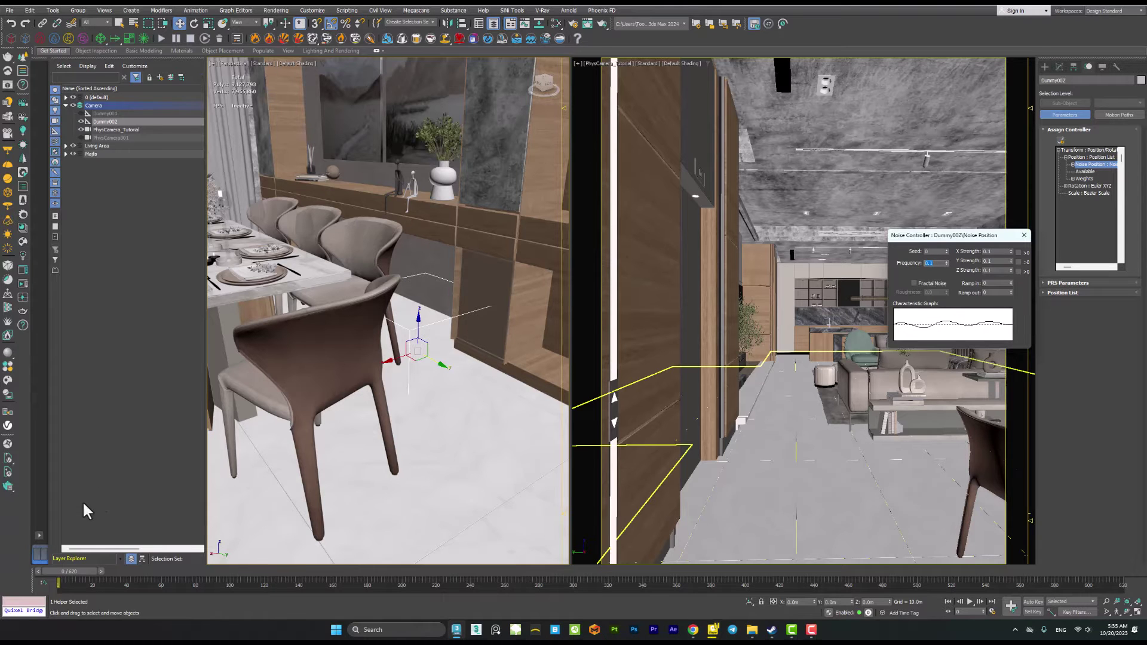
pyautogui.moveTo(486, 465); pyautogui.dragTo(442, 475, button='middle')
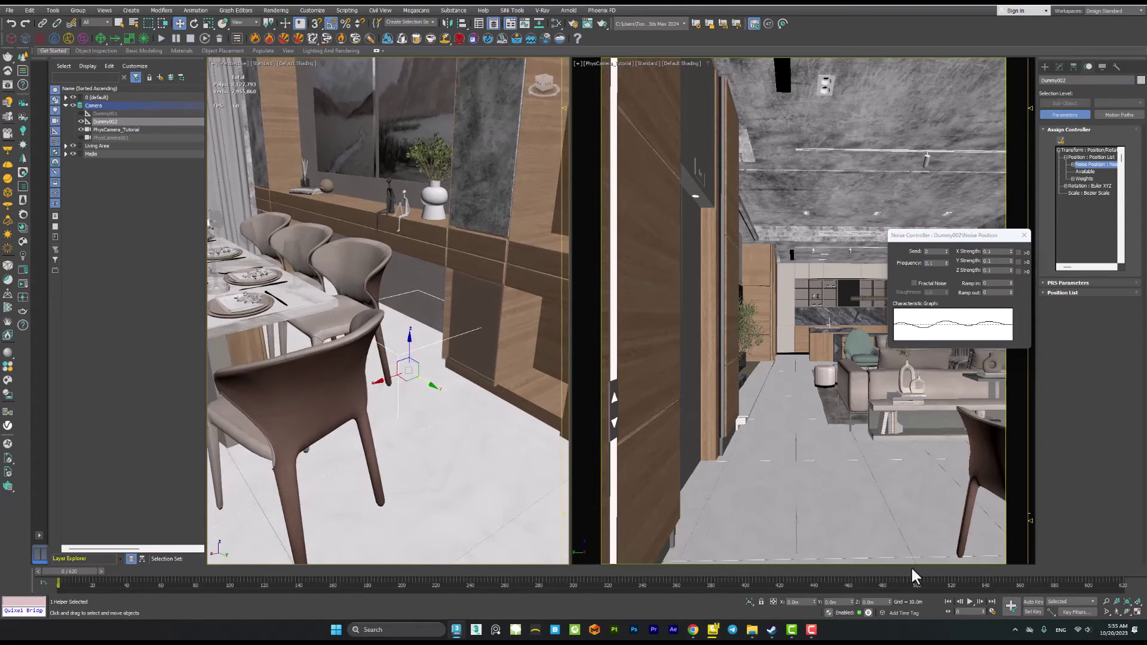
pyautogui.click(968, 600)
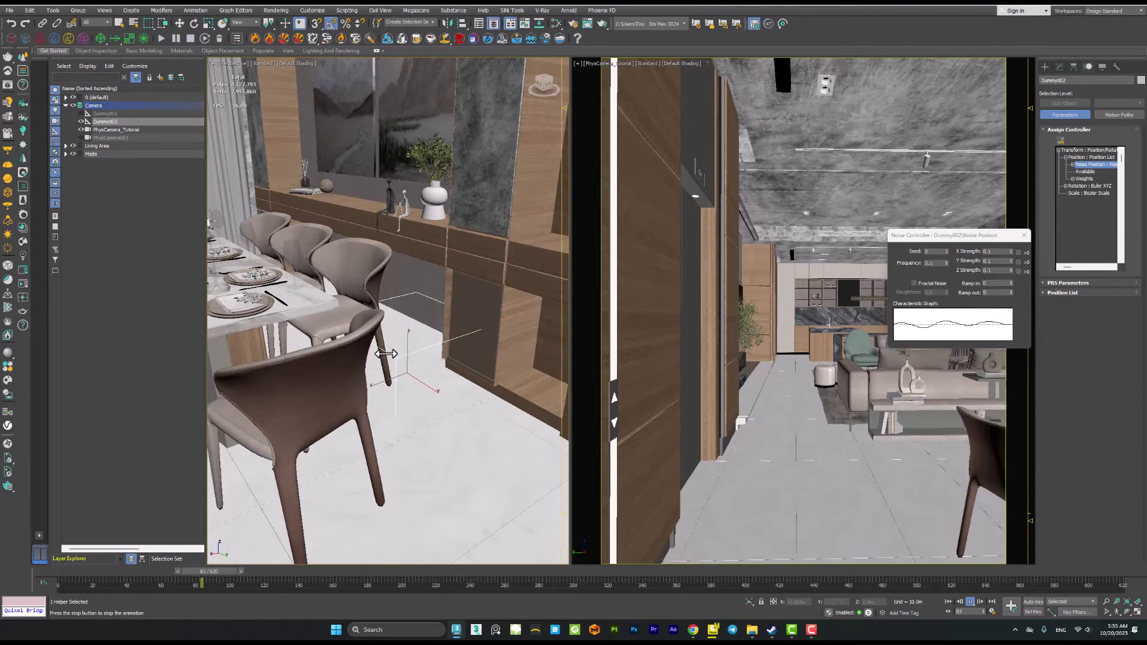
pyautogui.click(968, 601)
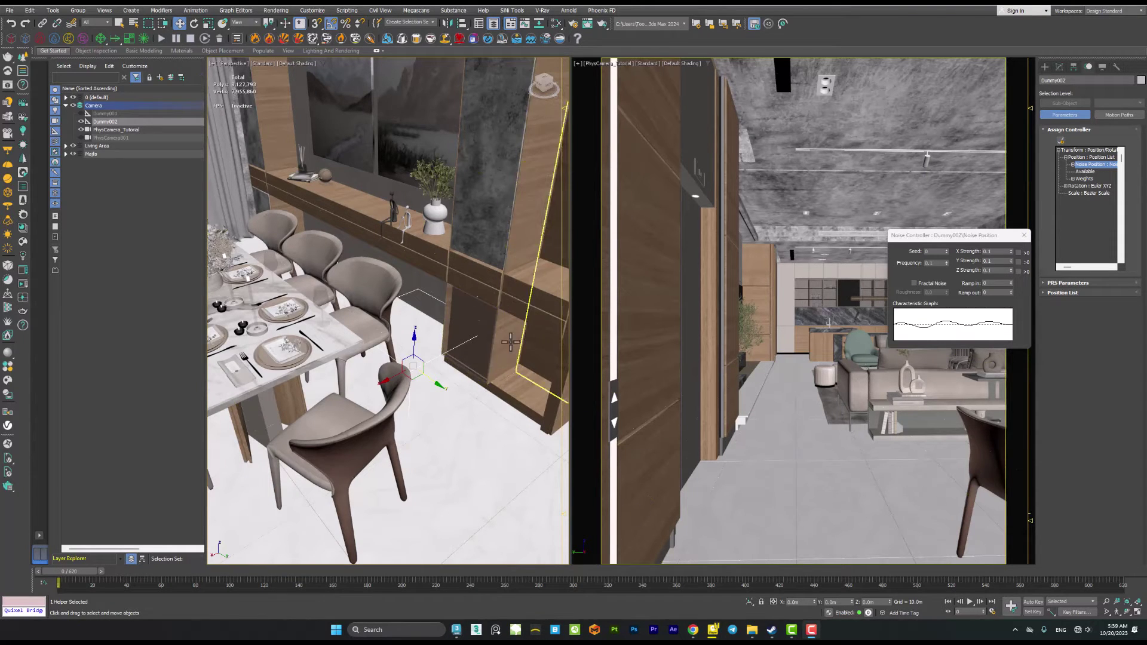
pyautogui.moveTo(84, 579)
pyautogui.mouseDown()
pyautogui.moveTo(348, 555)
pyautogui.moveTo(74, 570)
pyautogui.mouseUp()
pyautogui.press('w')
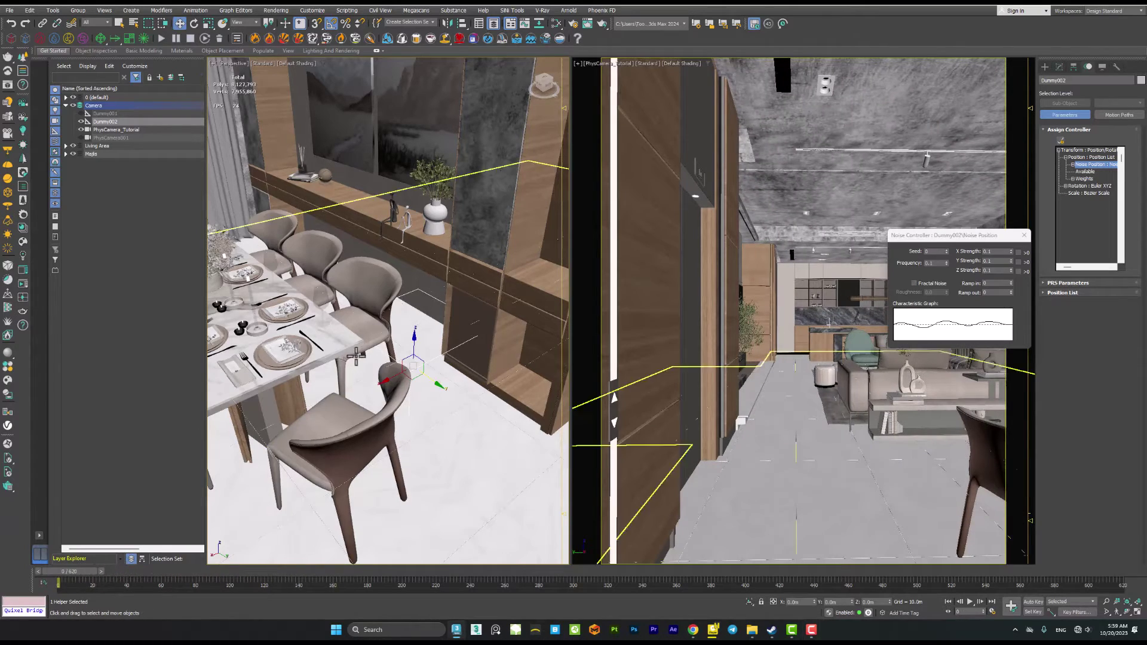
pyautogui.press('z')
pyautogui.scroll(-5, 421, 351)
pyautogui.keyDown('alt'); pyautogui.moveTo(418, 348); pyautogui.dragTo(397, 342, button='middle'); pyautogui.keyUp('alt')
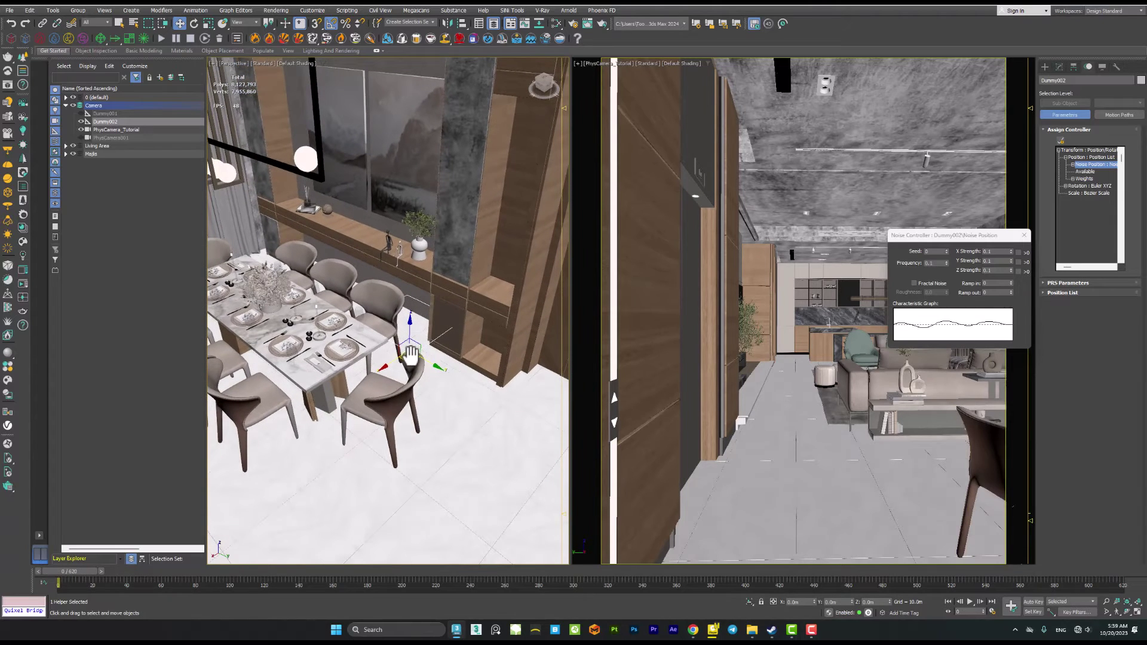
# - Select PhysCamera_Tutorial from the camera viewport and bring the Top view back beside it
pyautogui.click(606, 63)
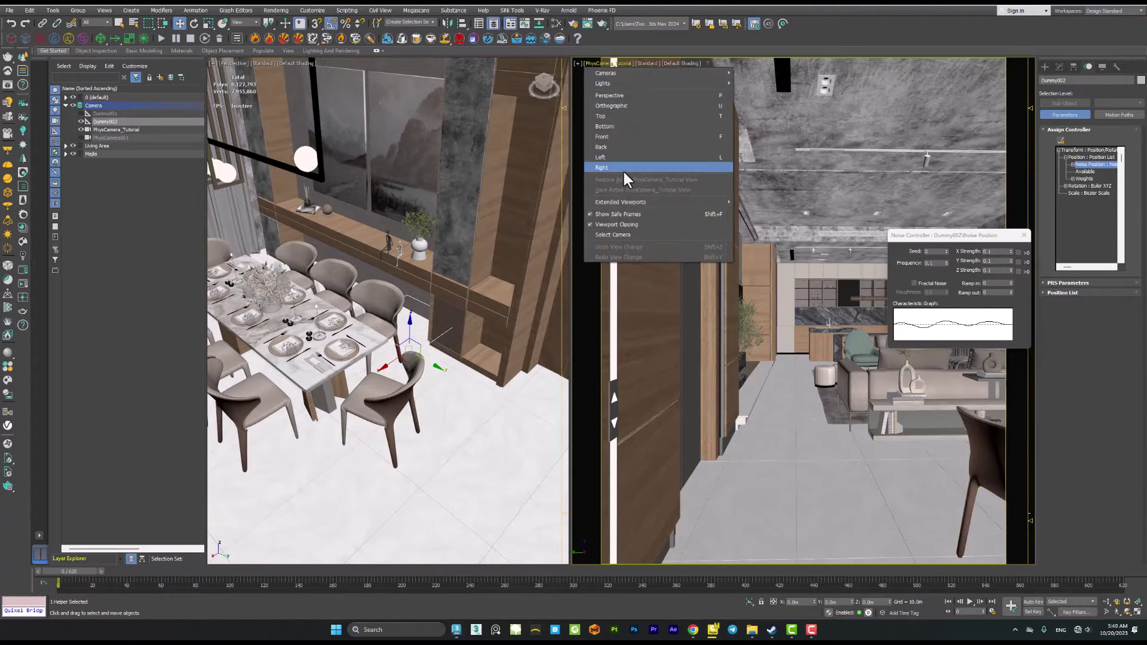
pyautogui.click(616, 236)
pyautogui.hotkey('alt', 'w')
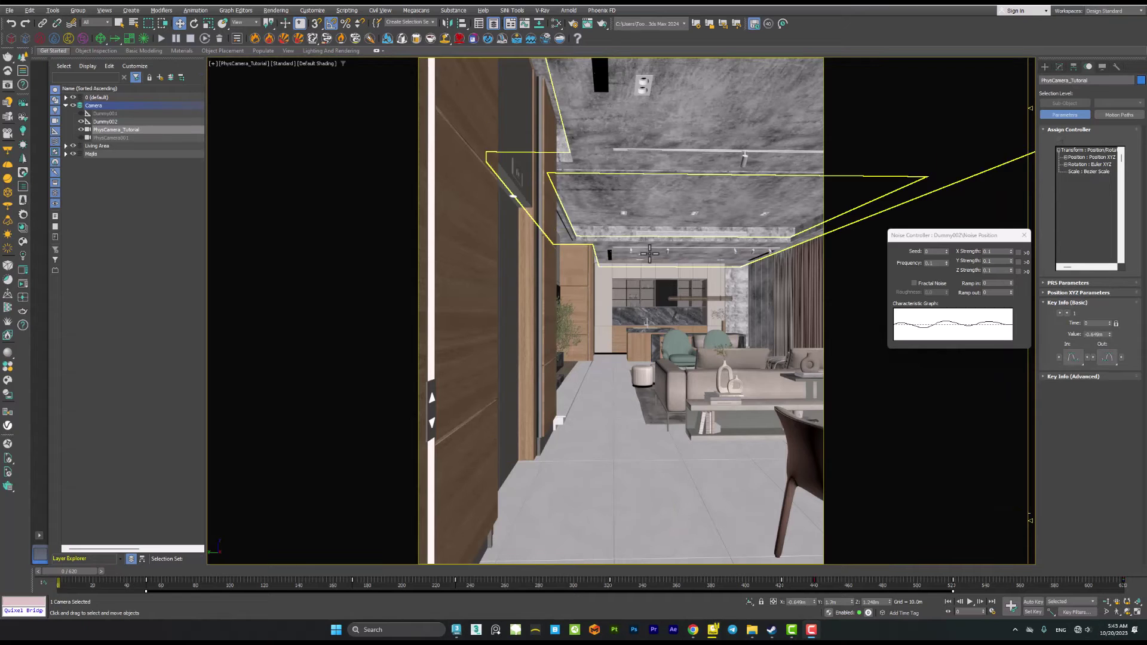
pyautogui.hotkey('alt', 'w')
pyautogui.moveTo(399, 298); pyautogui.dragTo(373, 268, button='middle')
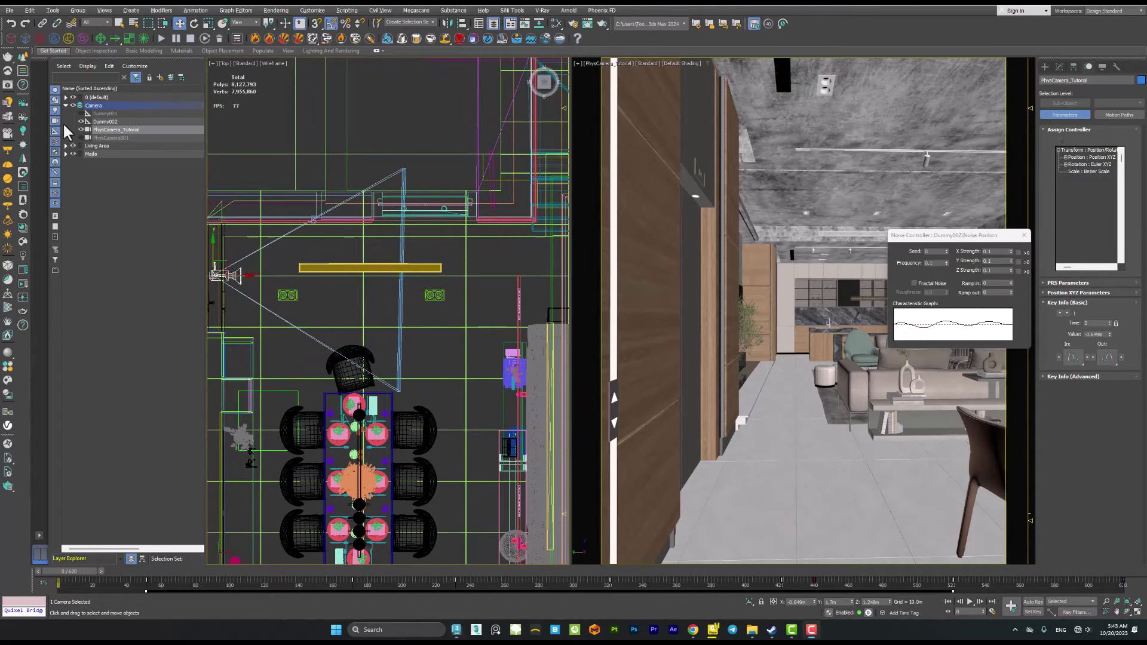
# - Link PhysCamera_Tutorial to Dummy002 and maximize the camera view
pyautogui.click(42, 22)
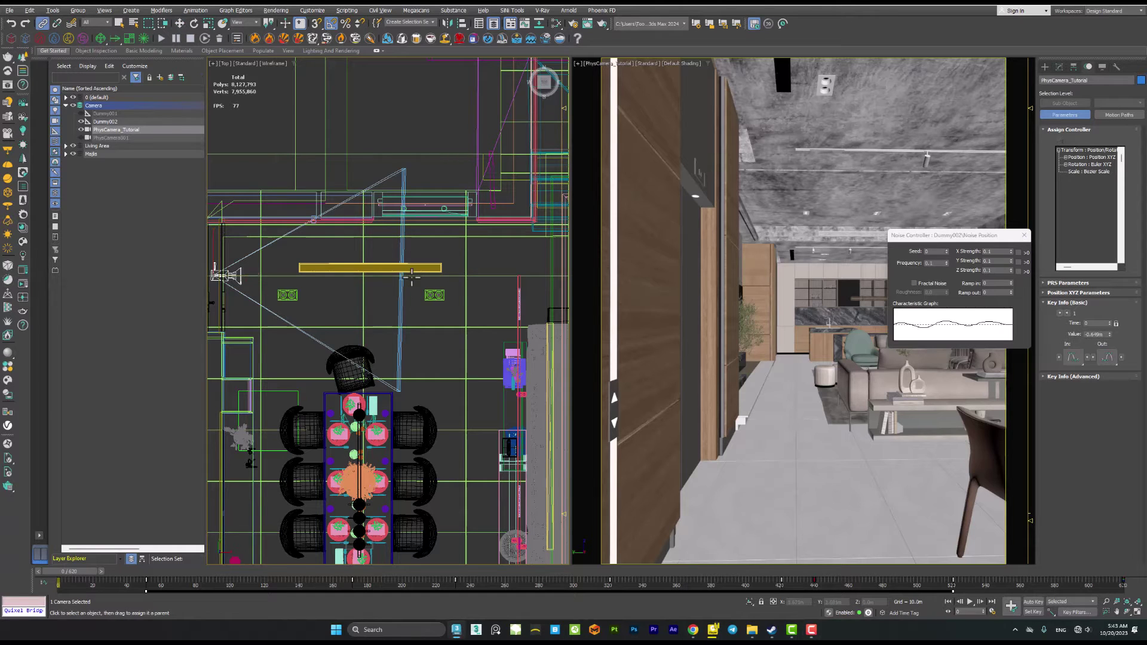
pyautogui.moveTo(249, 291); pyautogui.dragTo(303, 402)
pyautogui.press('w')
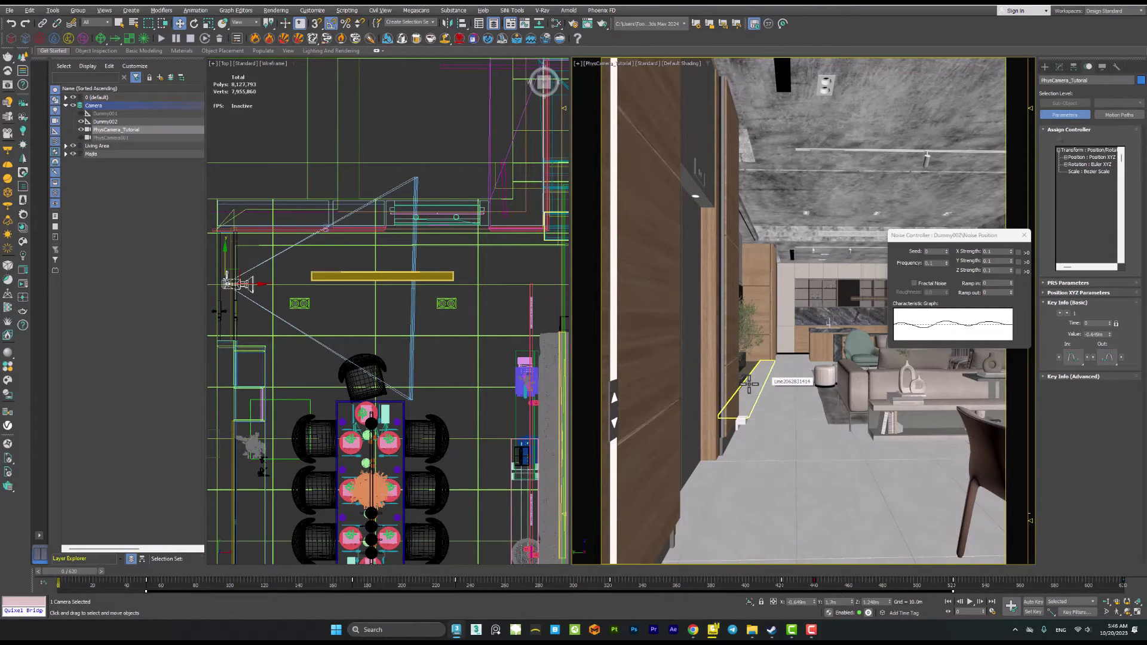
pyautogui.hotkey('alt', 'w')
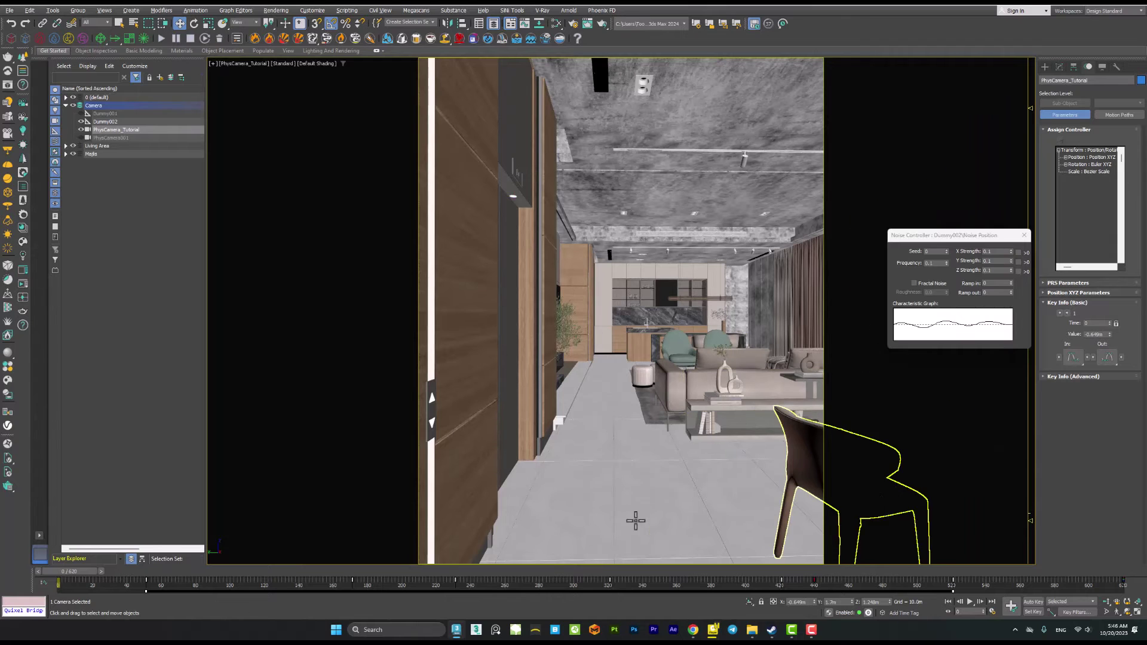
# - Play the linked camera animation to preview the shake, then rewind to frame 0
pyautogui.click(969, 602)
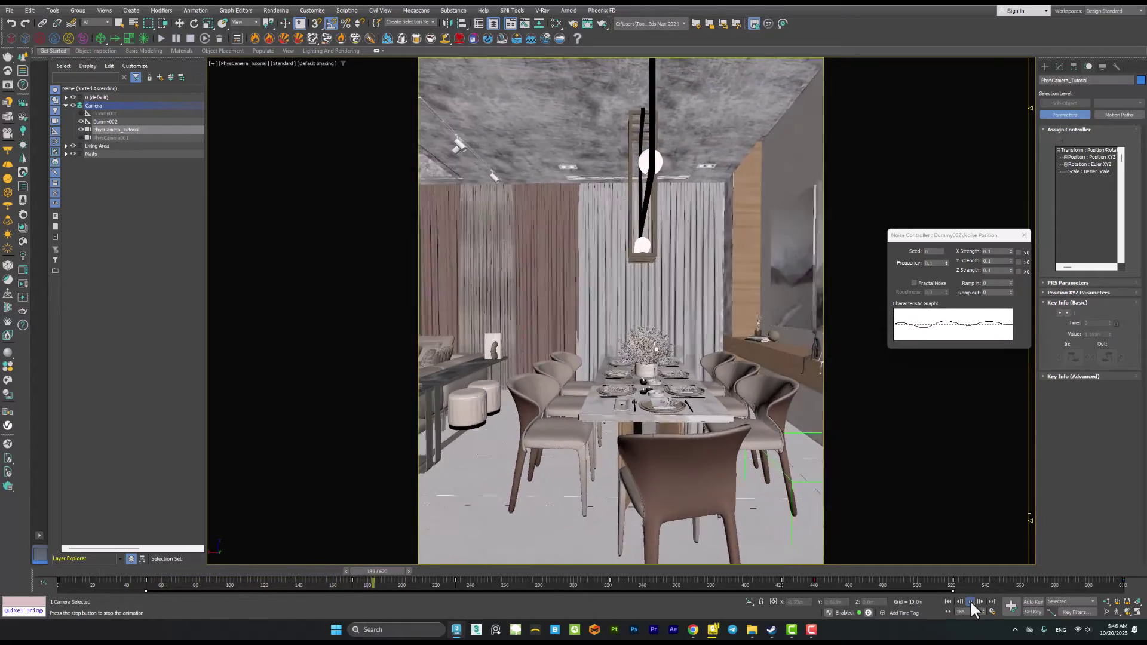
pyautogui.click(970, 601)
pyautogui.moveTo(394, 573); pyautogui.dragTo(85, 575)
pyautogui.press('w')
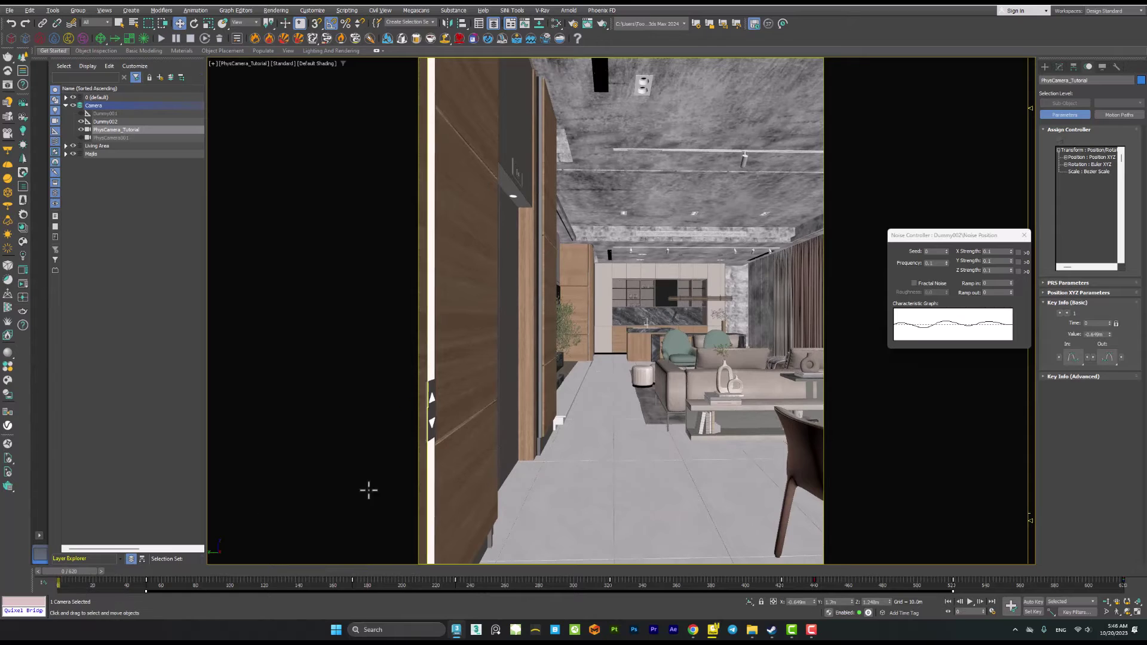
# - Set noise Frequency to 0.05, X Strength to 0.02, and Y and Z Strength to 0.05
pyautogui.moveTo(934, 235); pyautogui.dragTo(915, 253)
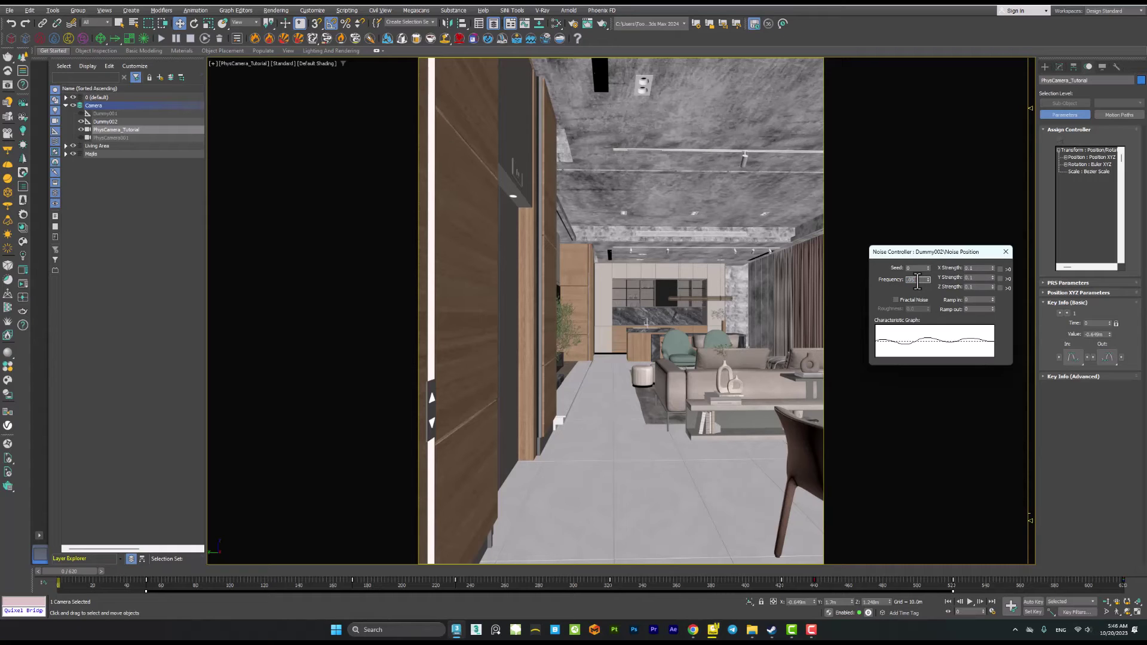
pyautogui.press('Return')
pyautogui.doubleClick(980, 269)
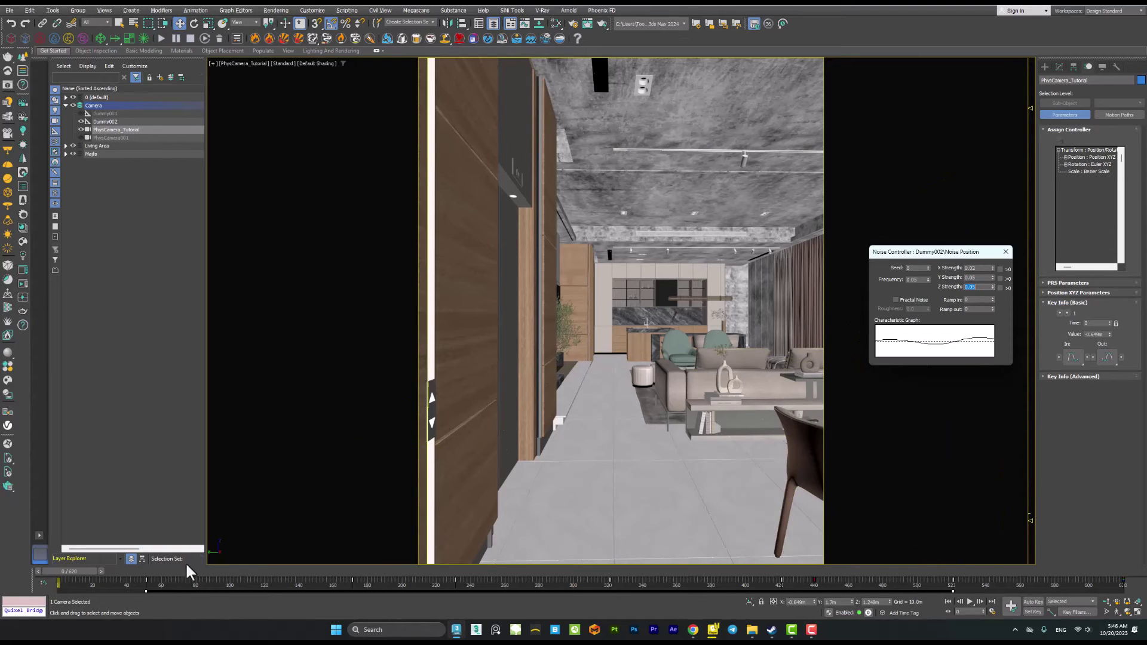
pyautogui.click(75, 572)
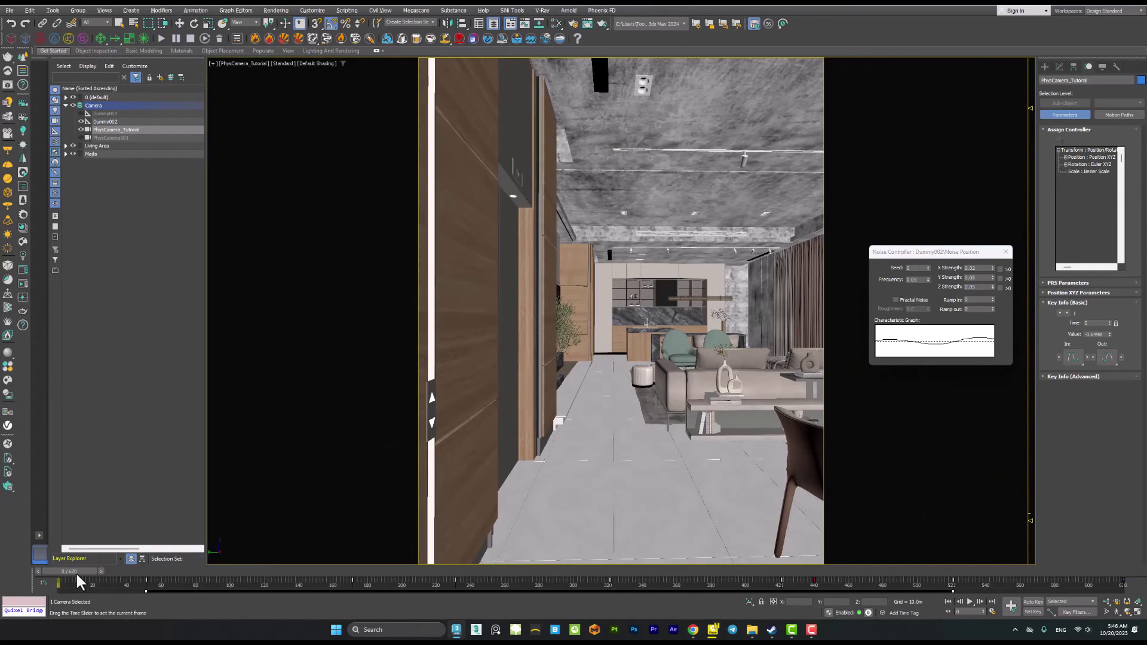
pyautogui.click(966, 599)
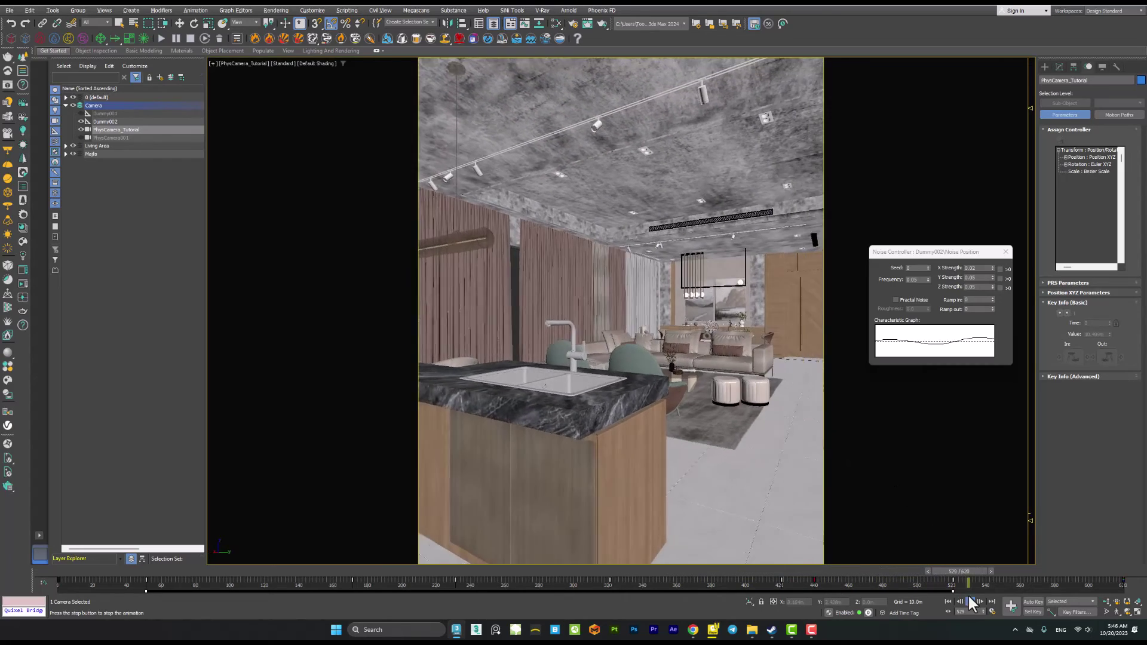
# - Test Fractal Noise at frame 150, then switch it back off and rewind to frame 0
pyautogui.click(949, 601)
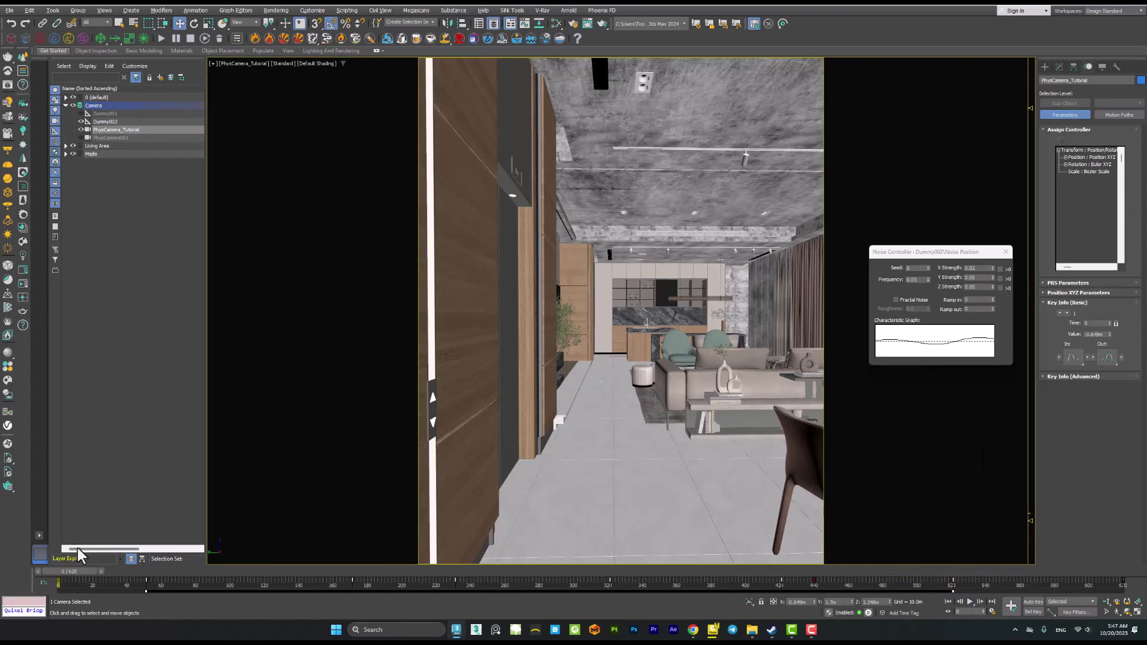
pyautogui.moveTo(926, 253); pyautogui.dragTo(923, 279)
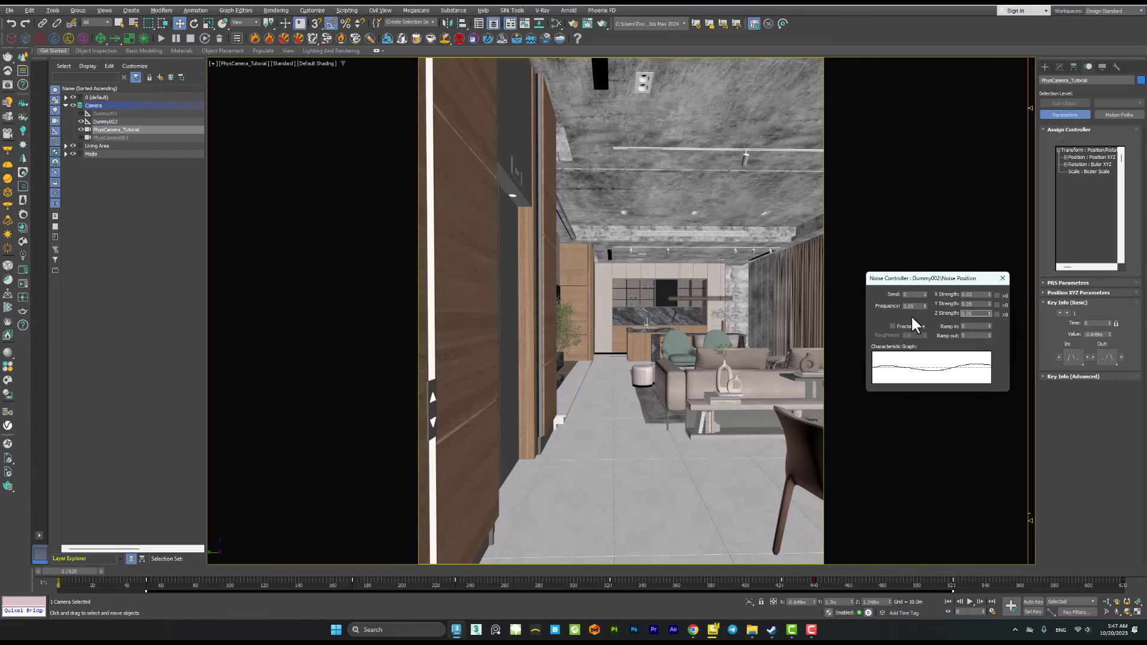
pyautogui.click(895, 326)
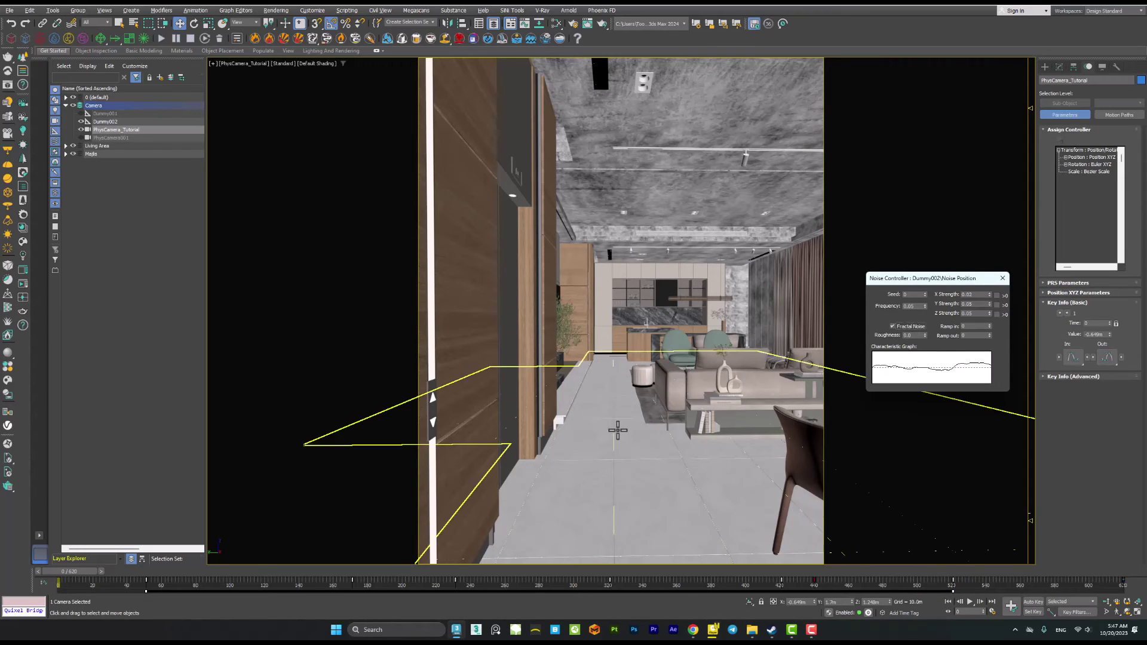
pyautogui.moveTo(85, 570); pyautogui.dragTo(336, 571)
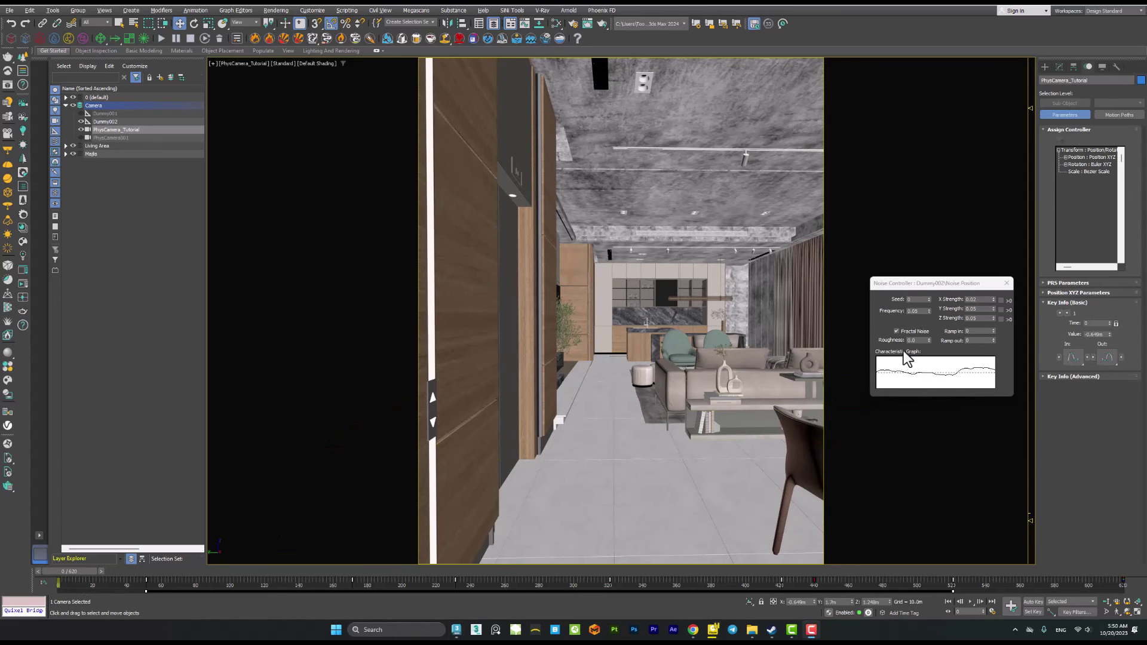
pyautogui.moveTo(906, 289); pyautogui.dragTo(891, 297)
pyautogui.click(883, 339)
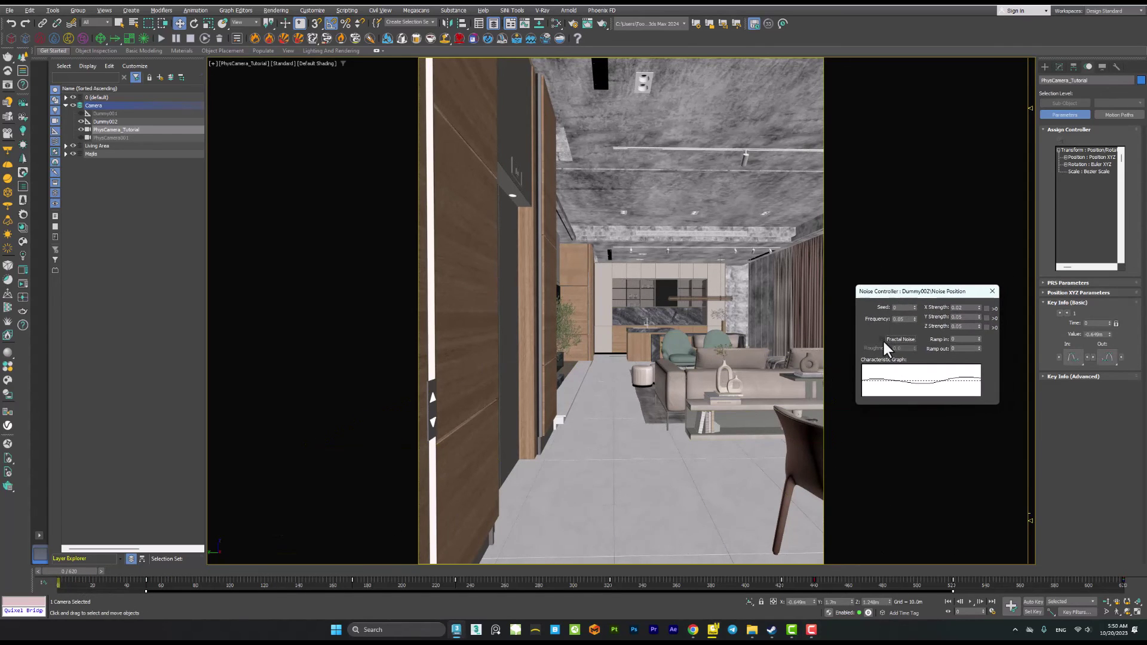
pyautogui.moveTo(87, 571)
pyautogui.mouseDown()
pyautogui.moveTo(259, 567)
pyautogui.moveTo(83, 572)
pyautogui.mouseUp()
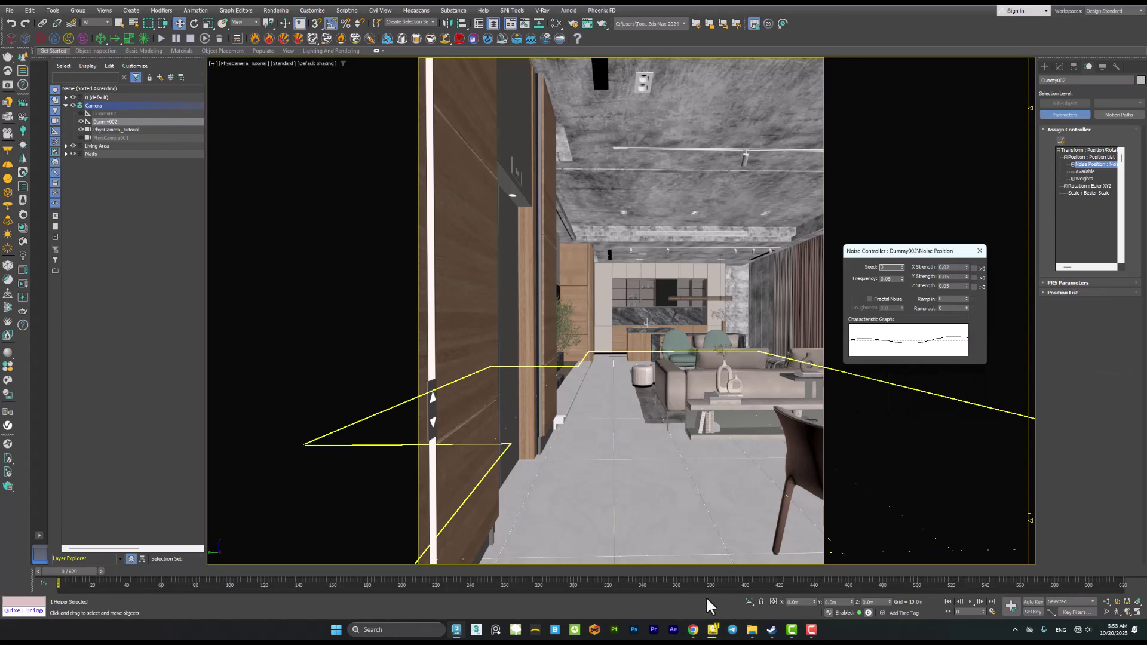
pyautogui.click(694, 631)
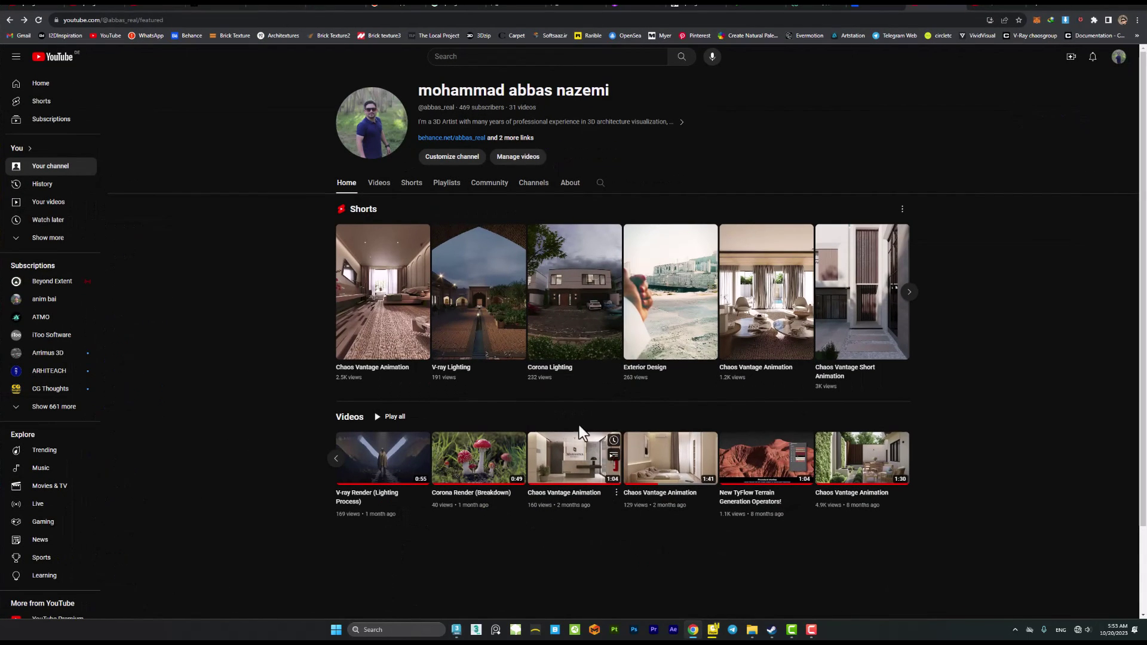